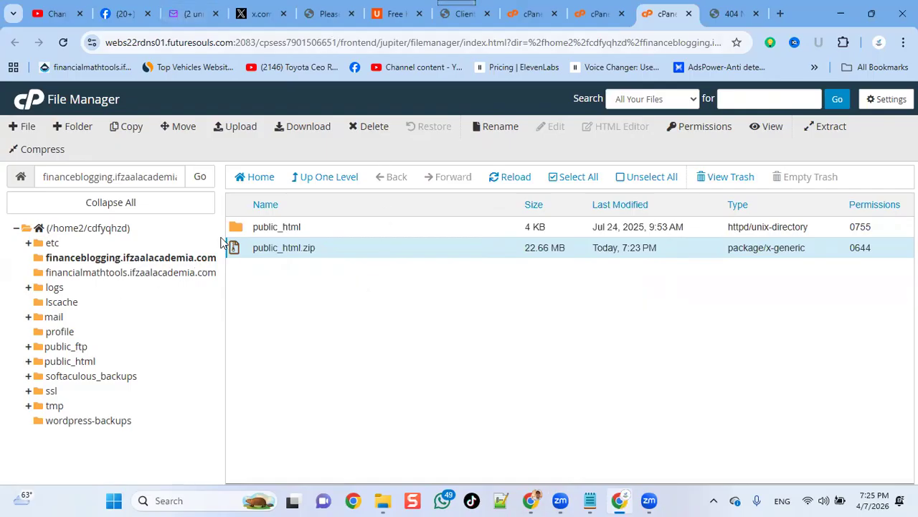
Inspect the contents of the extracted public_html folder, and return to the domain folder
{"action": "left_click", "coordinate": [272, 229]}
{"action": "left_click", "coordinate": [272, 229]}
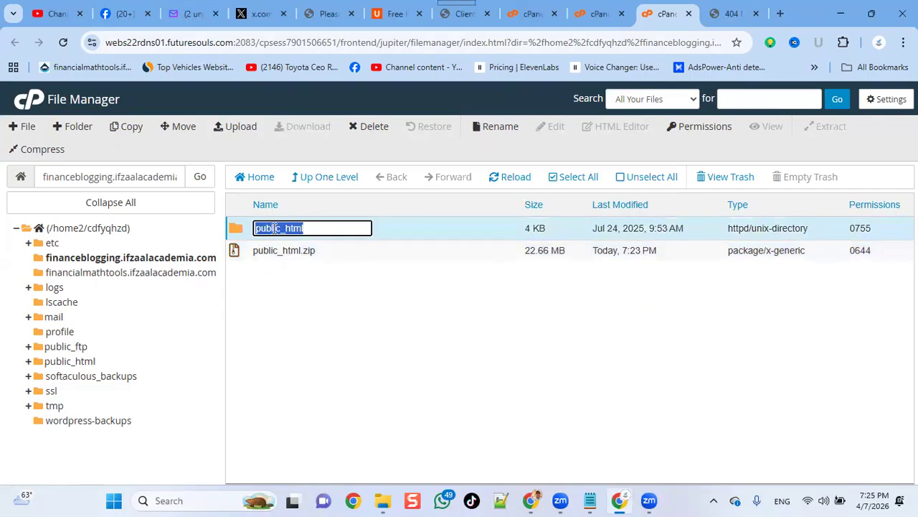
{"action": "double_click", "coordinate": [237, 229]}
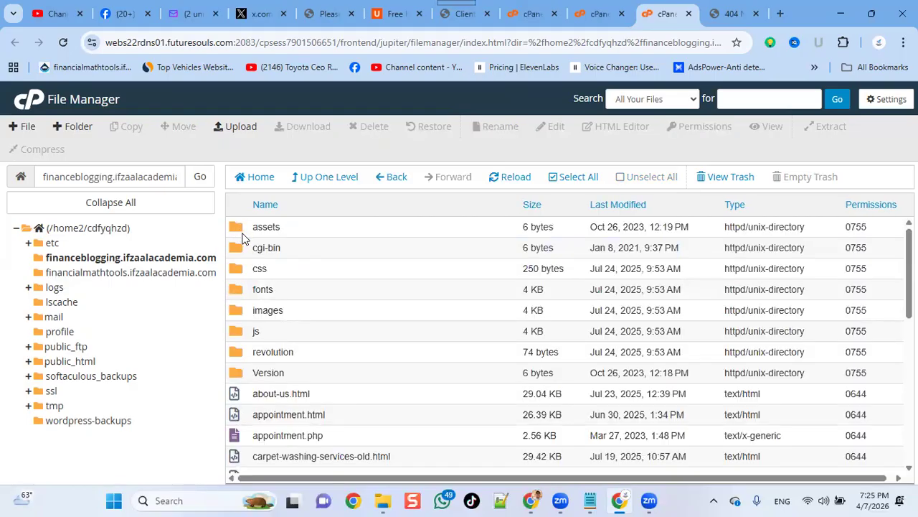
{"action": "left_click", "coordinate": [297, 185]}
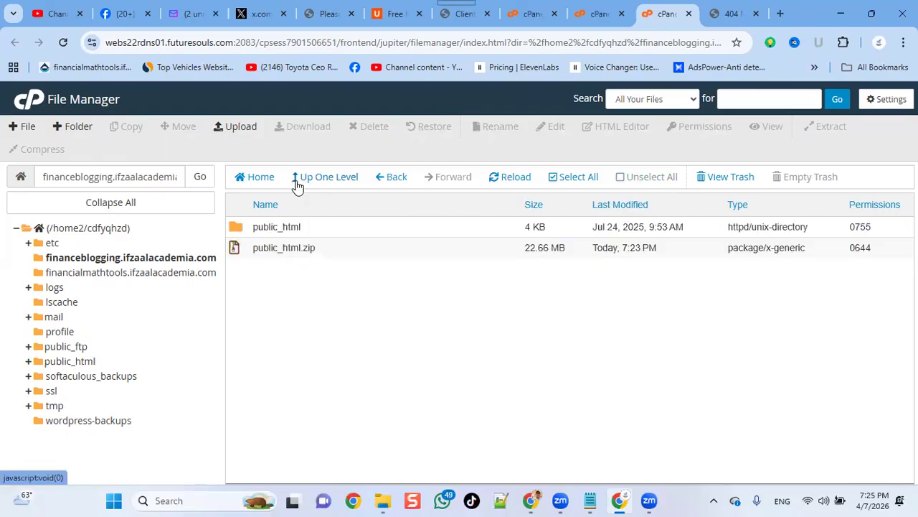
Delete the public_html.zip archive from the domain folder by moving it to the trash
{"action": "left_click", "coordinate": [233, 249]}
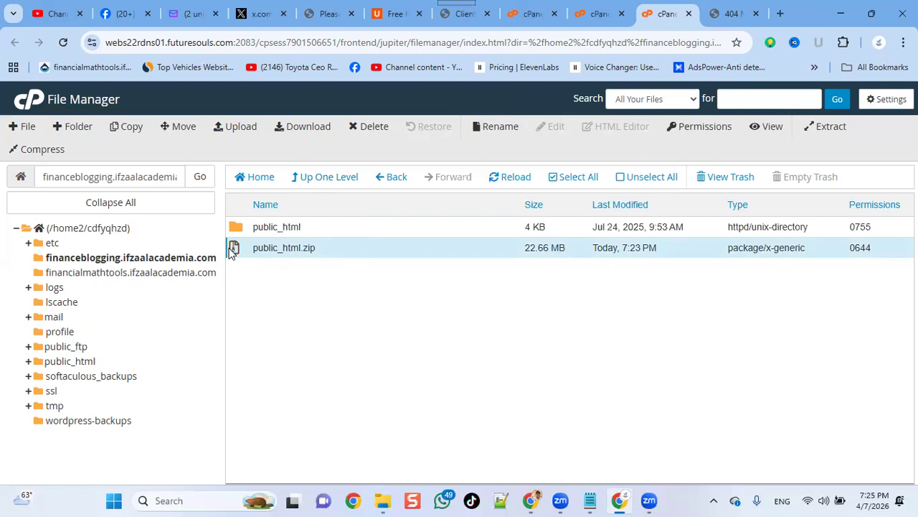
{"action": "left_click", "coordinate": [367, 127]}
{"action": "left_click", "coordinate": [571, 325]}
Move all files and folders inside public_html up into the /financeblogging.ifzaalacademia.com/ folder
{"action": "double_click", "coordinate": [240, 238]}
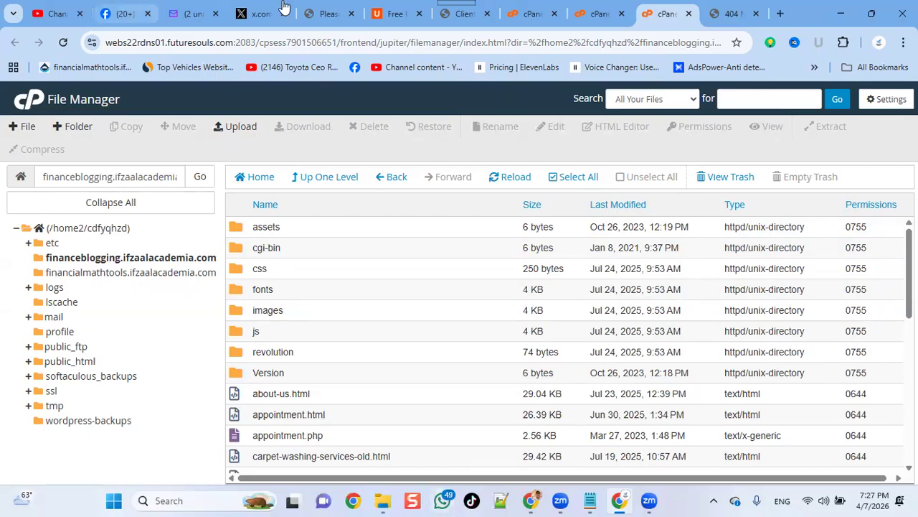
{"action": "left_click", "coordinate": [584, 183]}
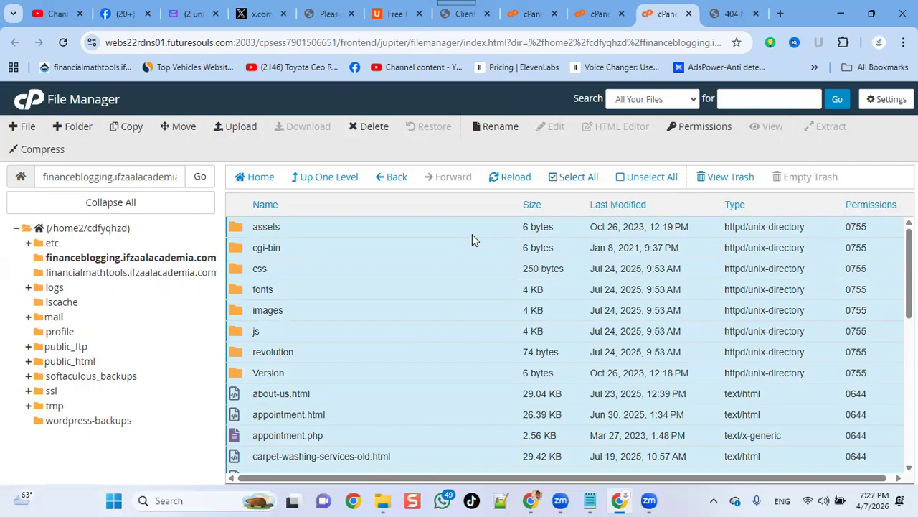
{"action": "left_click", "coordinate": [180, 131]}
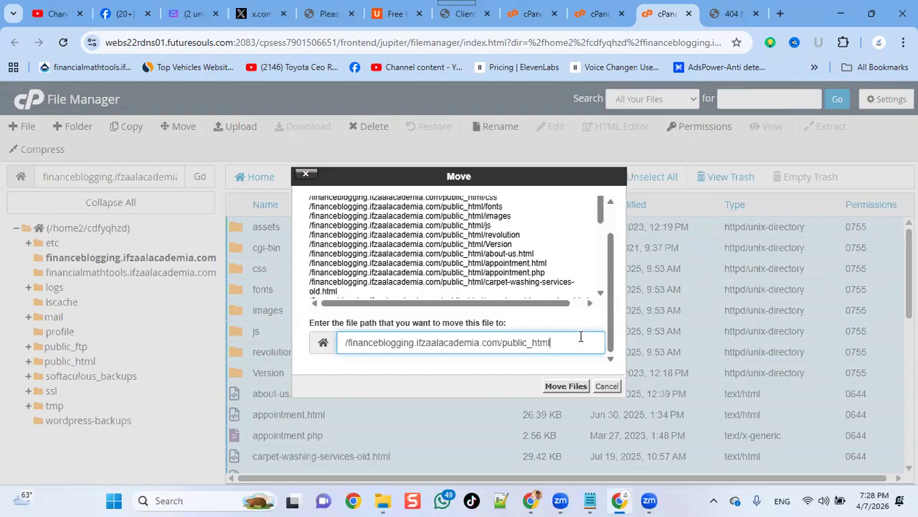
{"action": "key", "text": "BackSpace"}
{"action": "key", "text": "BackSpace"}
{"action": "key", "text": "BackSpace"}
{"action": "key", "text": "BackSpace"}
{"action": "key", "text": "BackSpace"}
{"action": "key", "text": "BackSpace"}
{"action": "key", "text": "BackSpace"}
{"action": "key", "text": "BackSpace"}
{"action": "key", "text": "BackSpace"}
{"action": "key", "text": "BackSpace"}
{"action": "key", "text": "BackSpace"}
{"action": "left_click", "coordinate": [564, 386]}
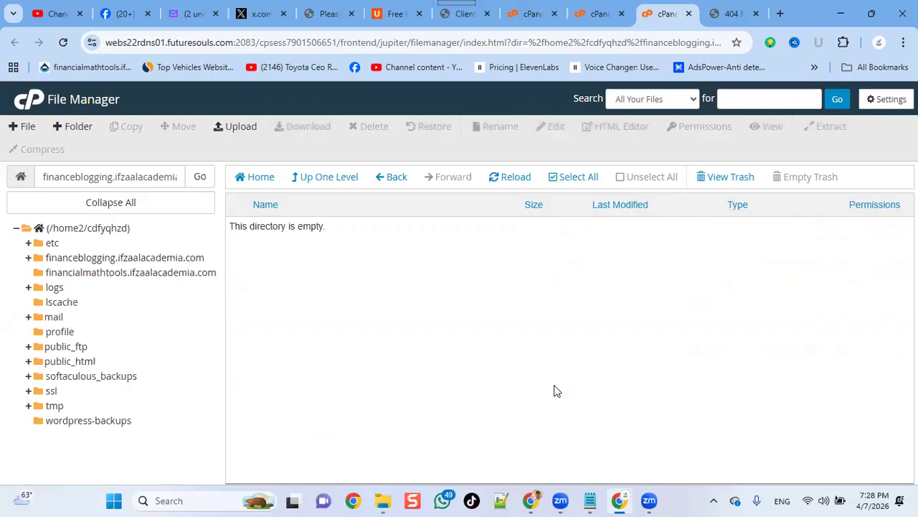
Check the domain folder and its public_html subfolder for the moved files, and return to the domain folder
{"action": "left_click", "coordinate": [325, 184]}
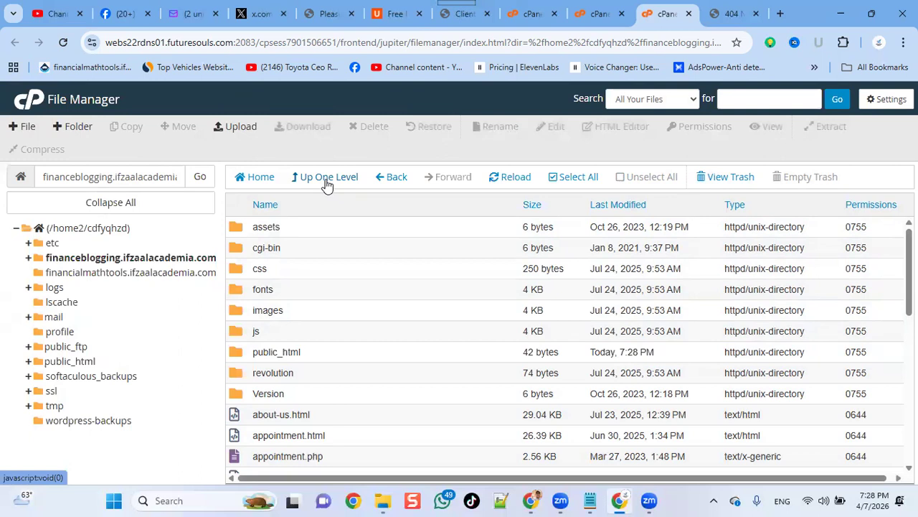
{"action": "double_click", "coordinate": [243, 359]}
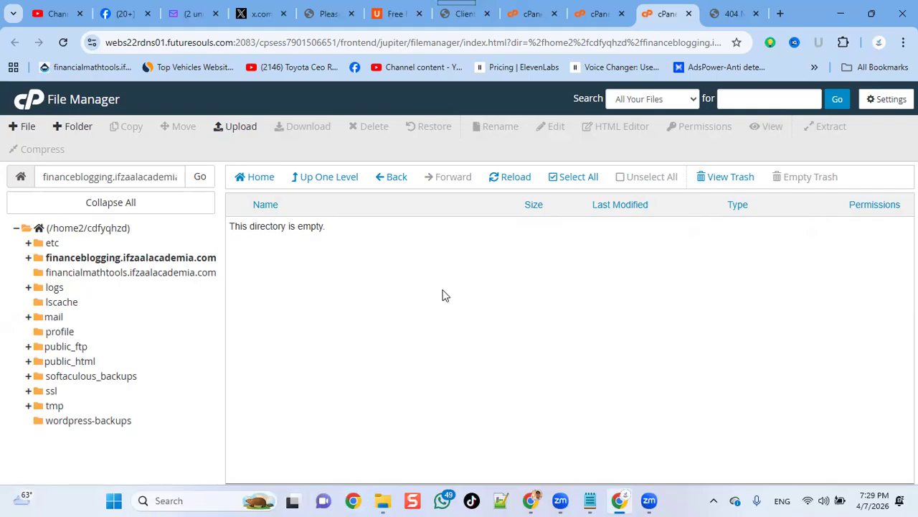
{"action": "left_click", "coordinate": [316, 182]}
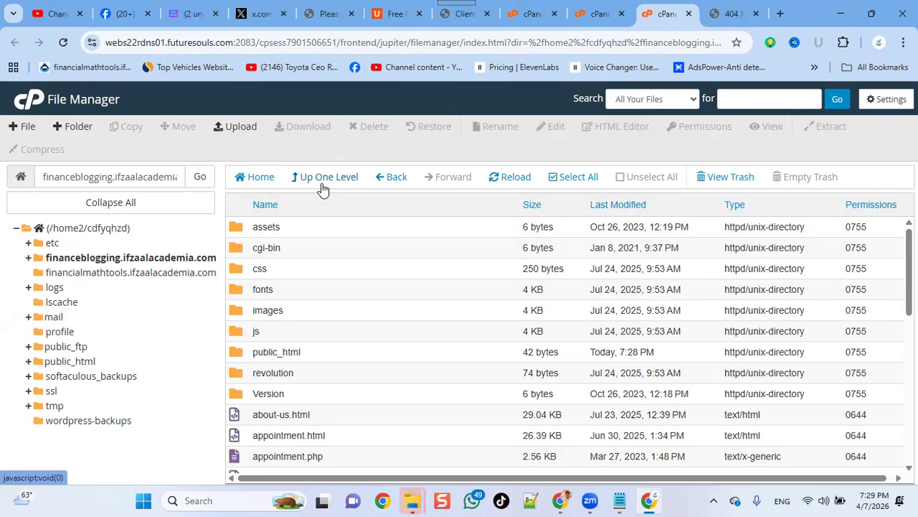
Delete the public_html folder from the domain folder by moving it to the trash
{"action": "left_click", "coordinate": [237, 353]}
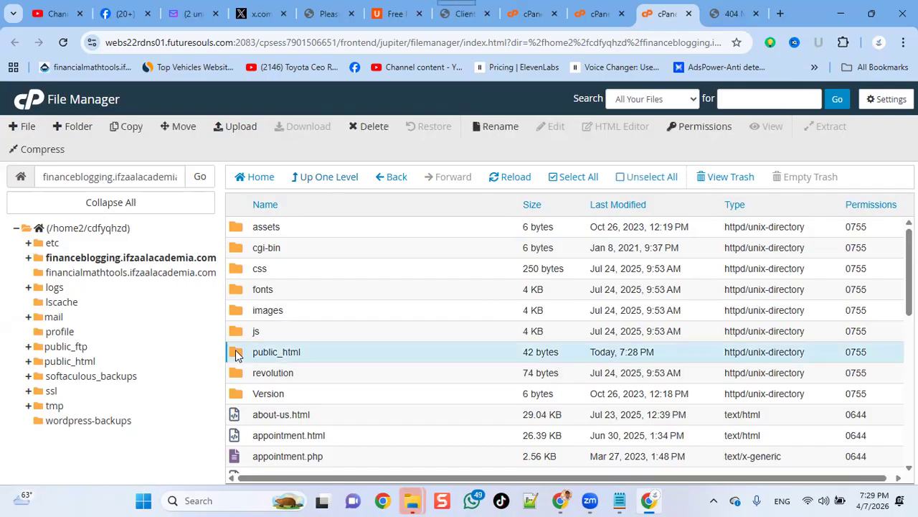
{"action": "left_click", "coordinate": [370, 127]}
{"action": "left_click", "coordinate": [561, 327]}
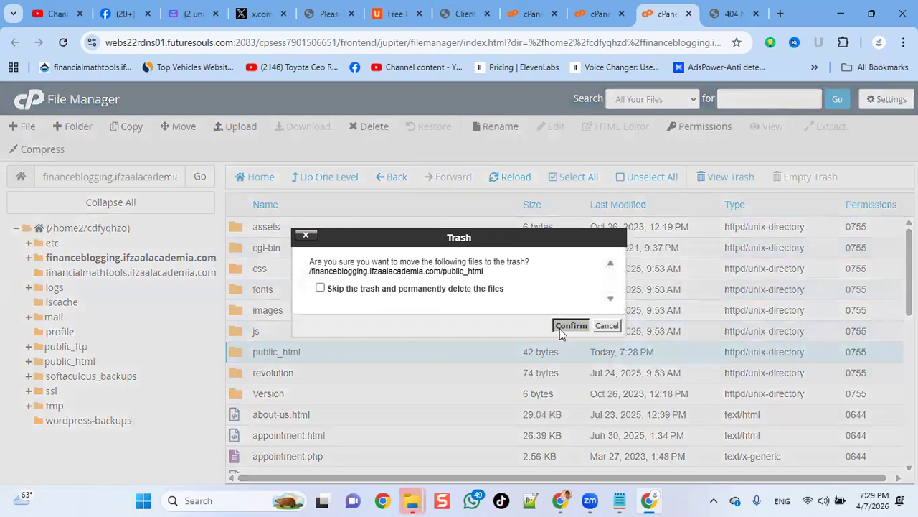
Reload the financeblogging.ifzaalacademia.com website in its own tab and copy its address
{"action": "left_click", "coordinate": [726, 15]}
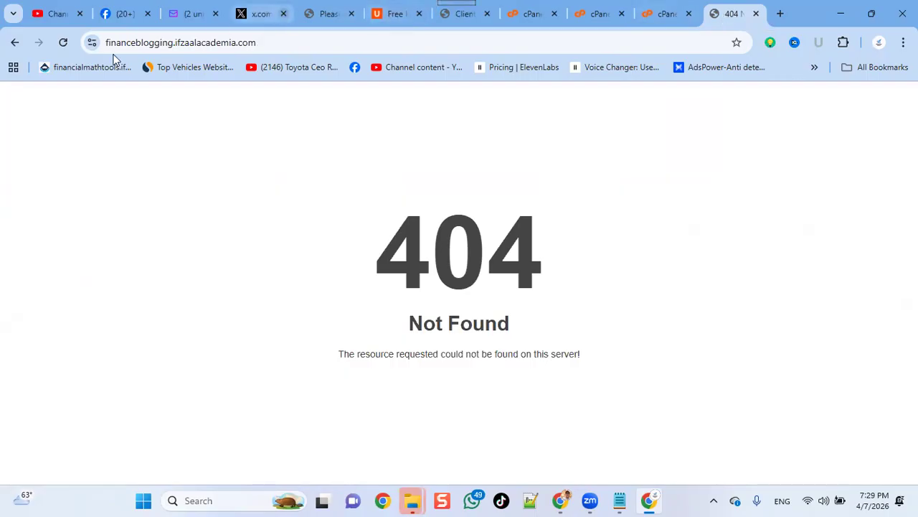
{"action": "left_click", "coordinate": [63, 43]}
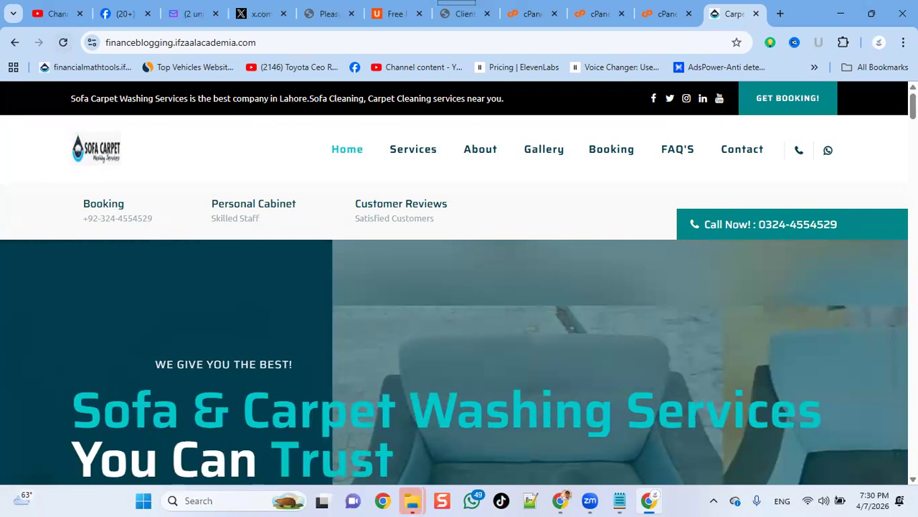
{"action": "left_click", "coordinate": [565, 43]}
{"action": "key", "text": "ctrl+c"}
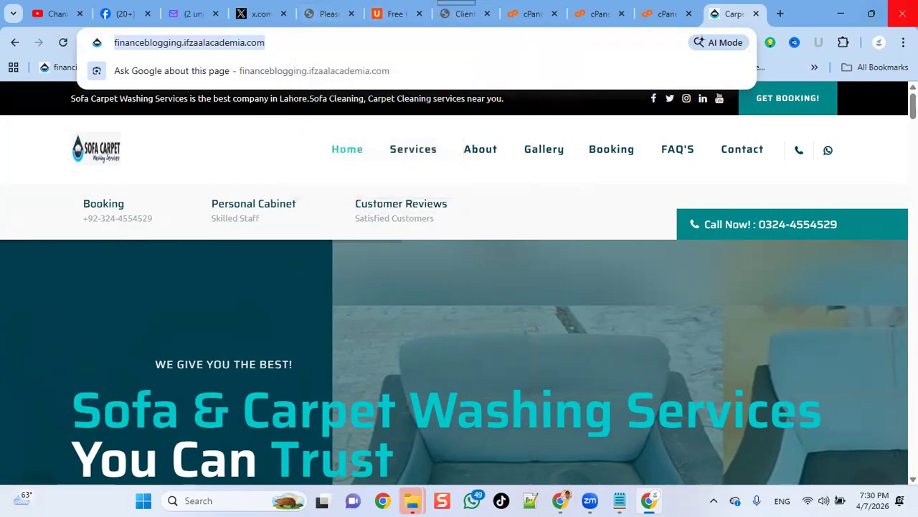
Search the web for "online sitemap generator" in a new tab and open the XML Sitemaps Generator site
{"action": "left_click", "coordinate": [780, 13]}
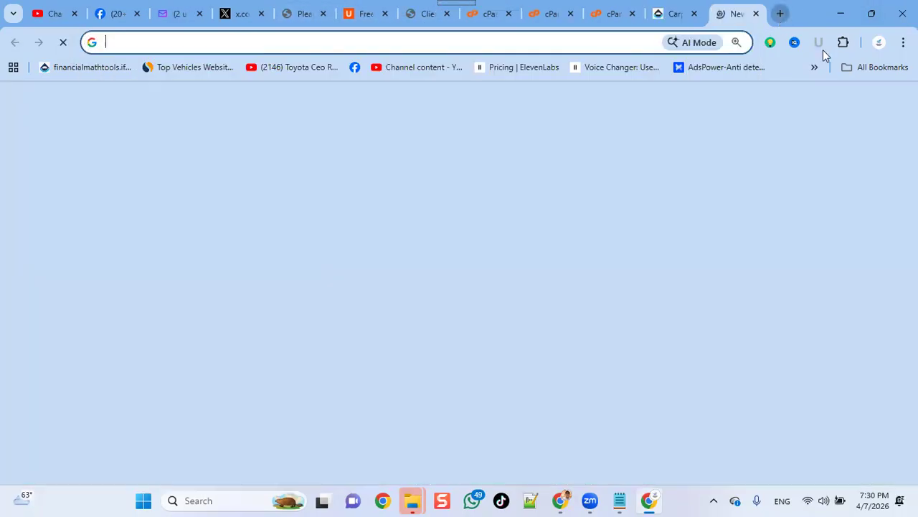
{"action": "type", "text": "online s"}
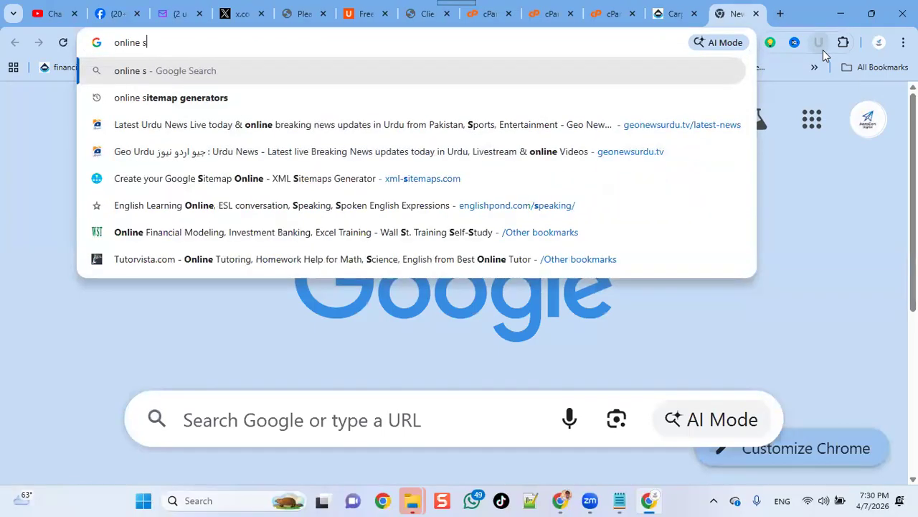
{"action": "type", "text": "itemap generator"}
{"action": "key", "text": "Return"}
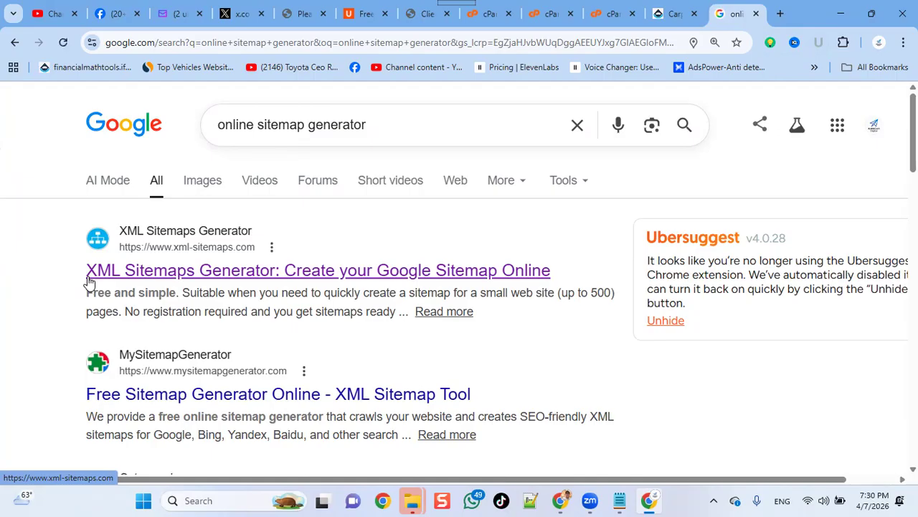
{"action": "left_click", "coordinate": [165, 269]}
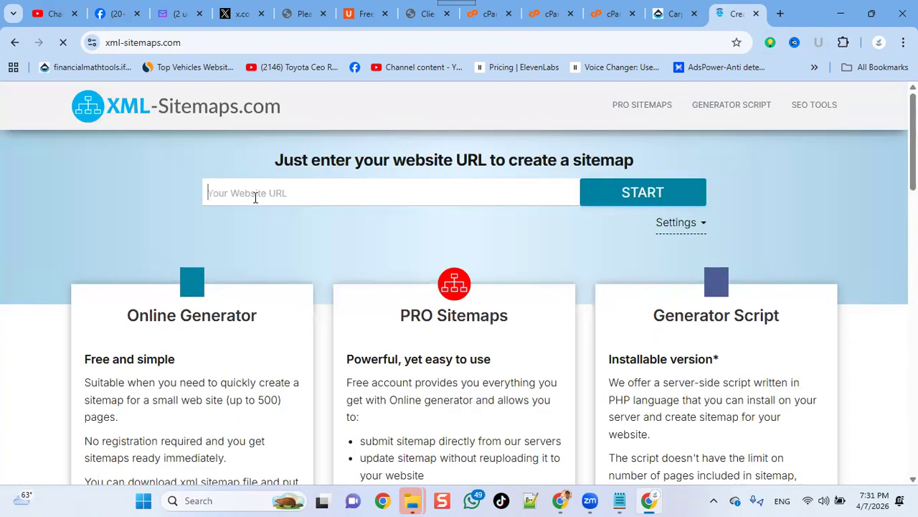
{"action": "type", "text": "https://www.deckitchen.com"}
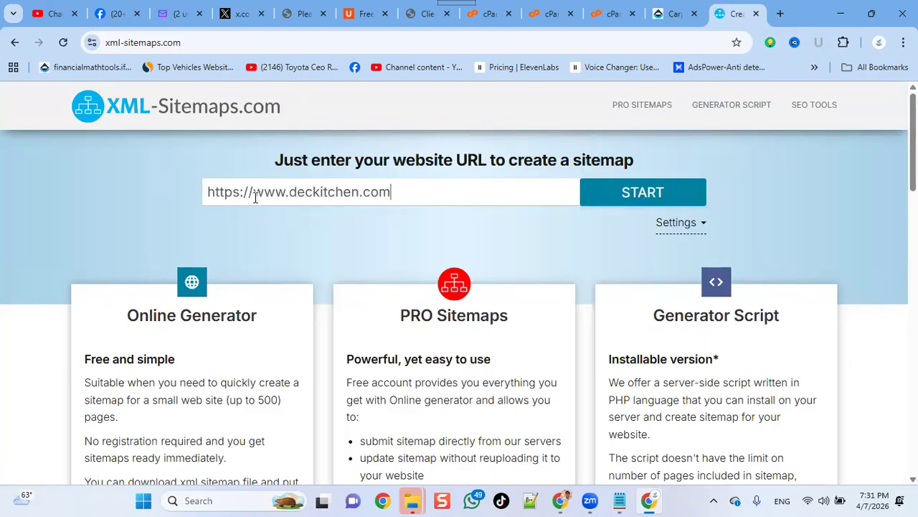
{"action": "triple_click", "coordinate": [254, 191]}
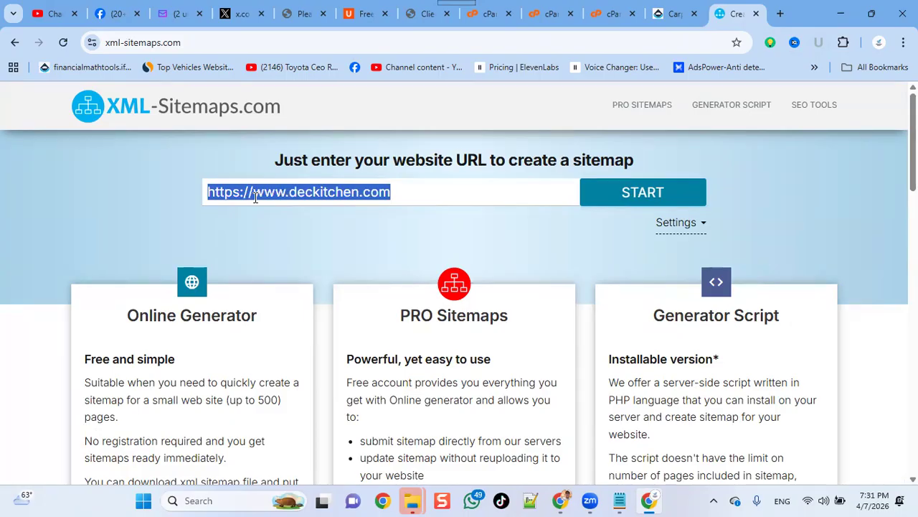
{"action": "key", "text": "BackSpace"}
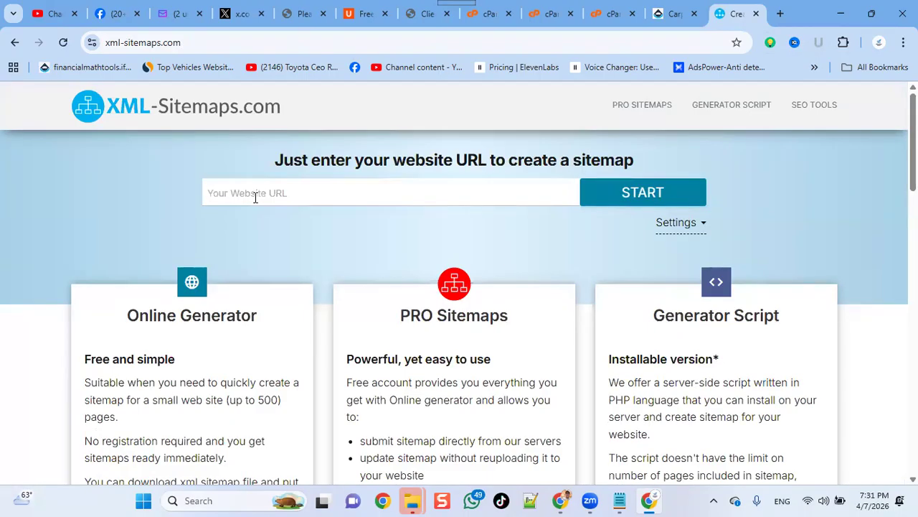
{"action": "key", "text": "ctrl+v"}
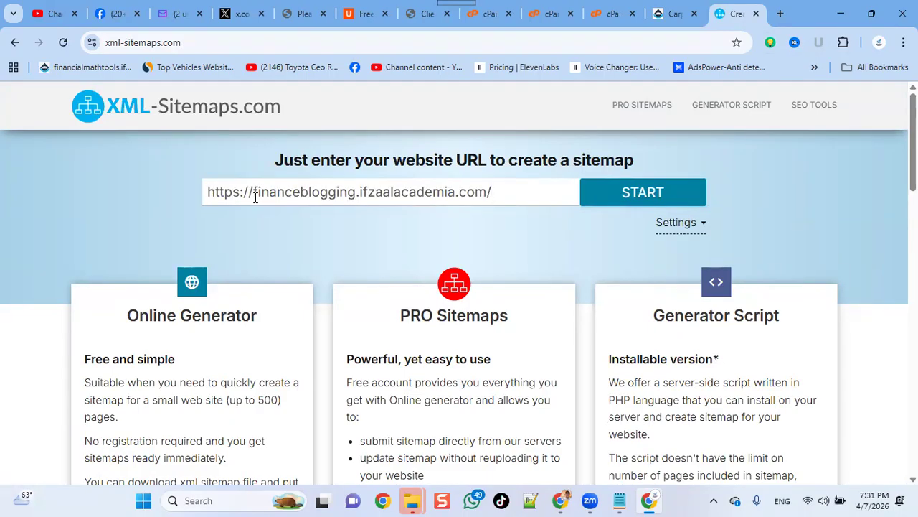
{"action": "left_click", "coordinate": [638, 193]}
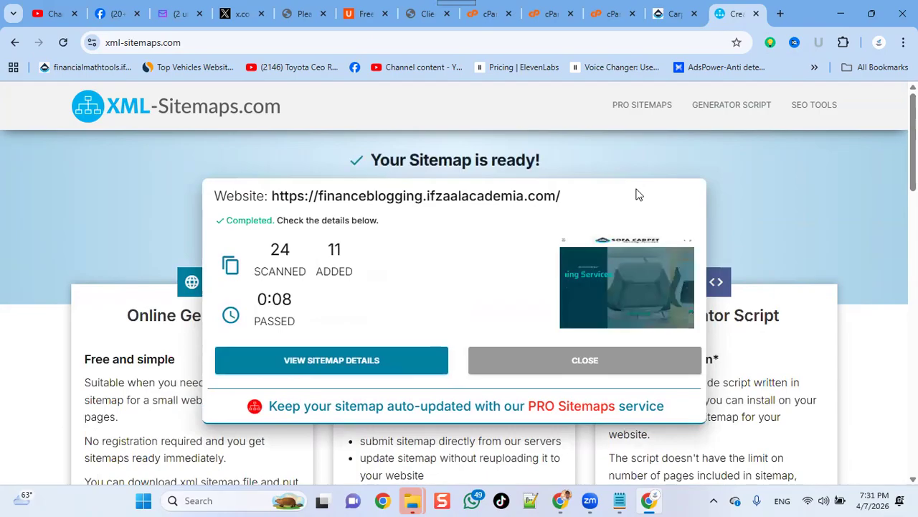
{"action": "left_click", "coordinate": [327, 366]}
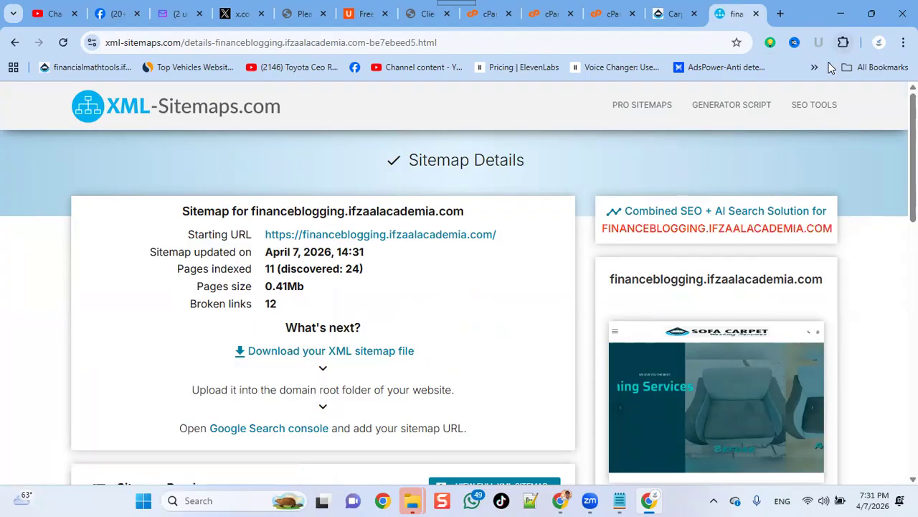
{"action": "left_click", "coordinate": [278, 352]}
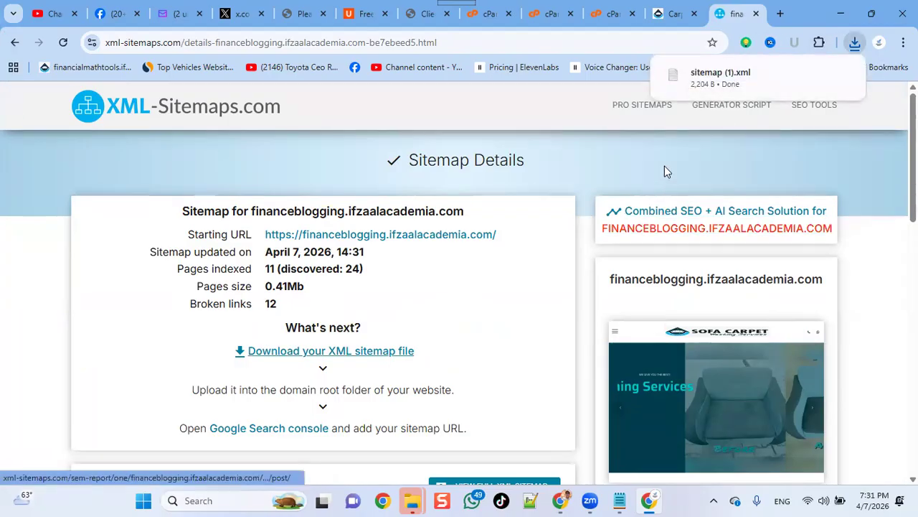
Show the downloaded sitemap (1).xml in its folder and delete the older sitemap file from Downloads
{"action": "left_click", "coordinate": [855, 43]}
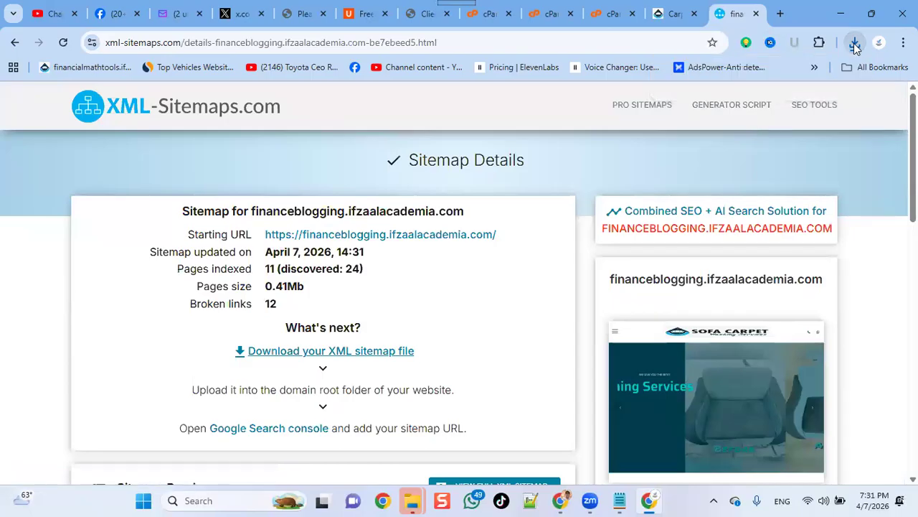
{"action": "left_click", "coordinate": [855, 44]}
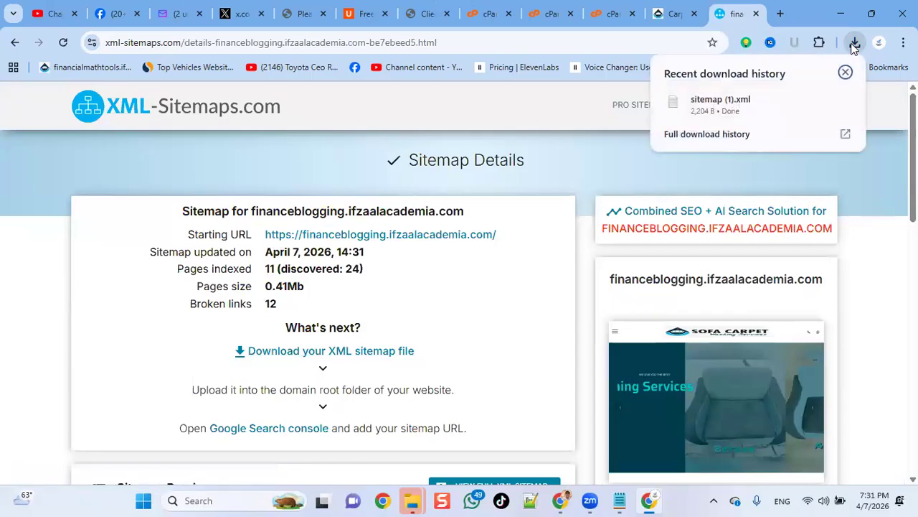
{"action": "left_click", "coordinate": [816, 110]}
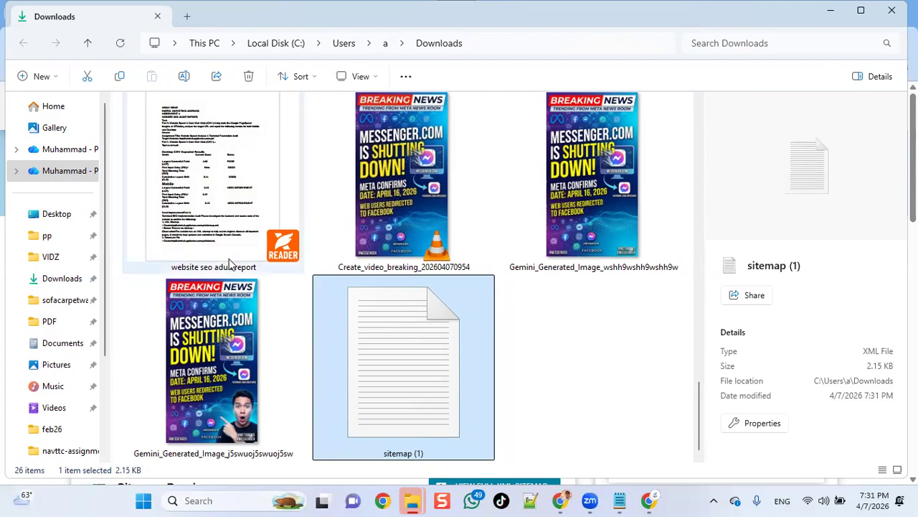
{"action": "key", "text": "s"}
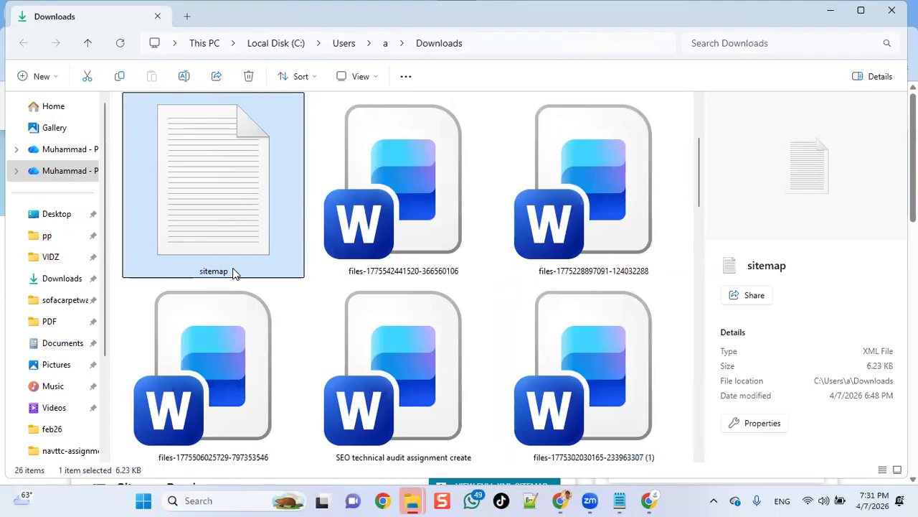
{"action": "key", "text": "Delete"}
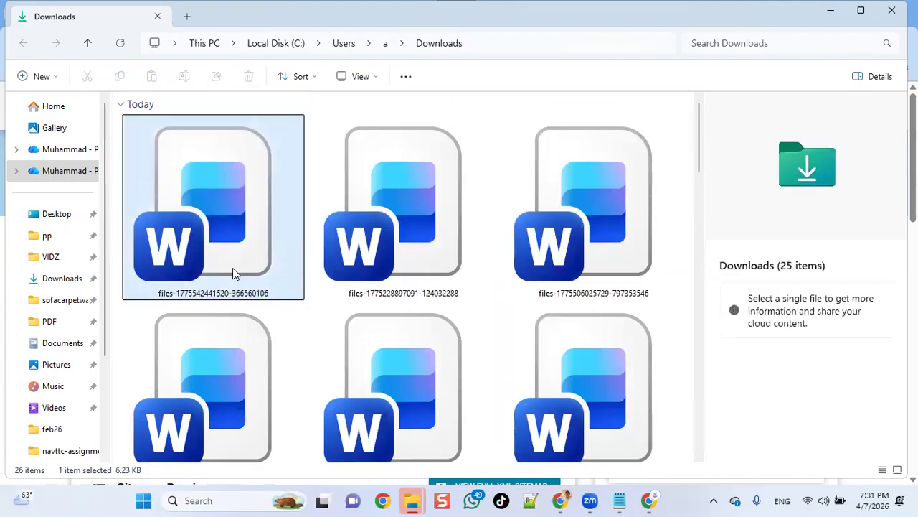
Rename the sitemap (1) file in the Downloads folder as sitemap
{"action": "key", "text": "s"}
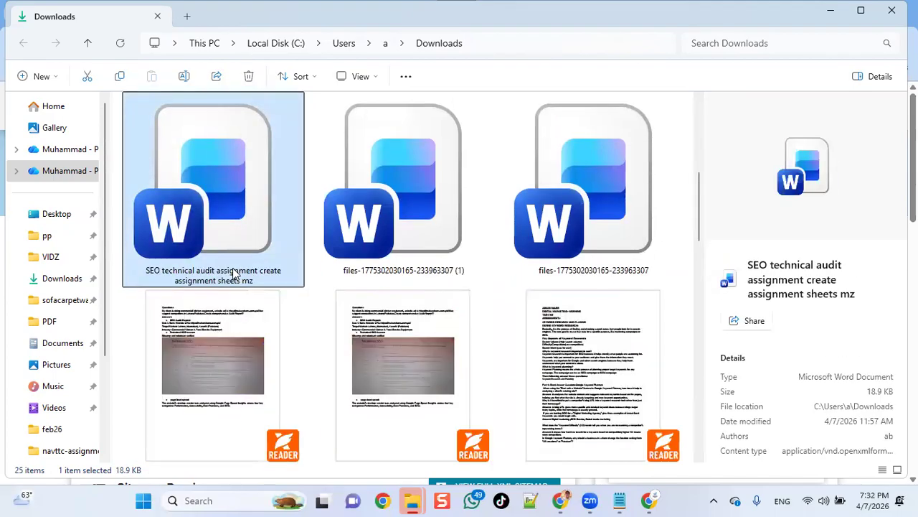
{"action": "key", "text": "s"}
{"action": "key", "text": "s"}
{"action": "key", "text": "s"}
{"action": "key", "text": "s"}
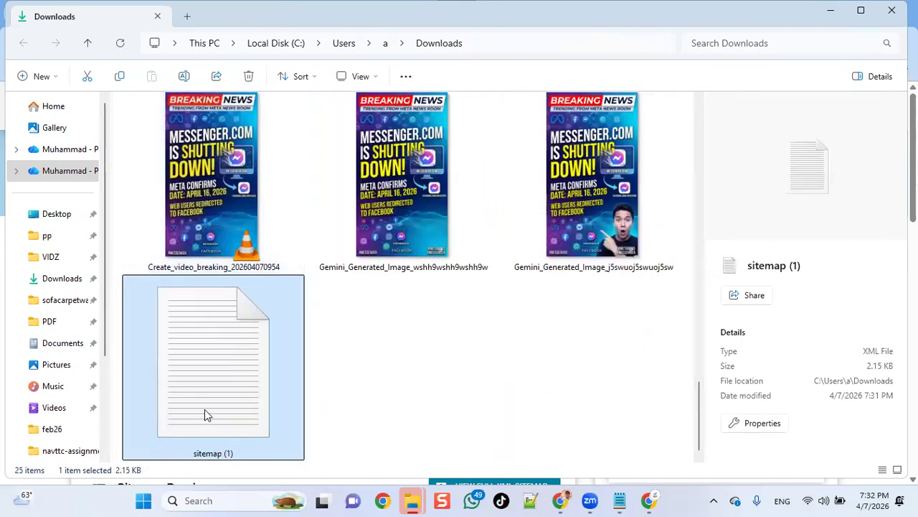
{"action": "key", "text": "F2"}
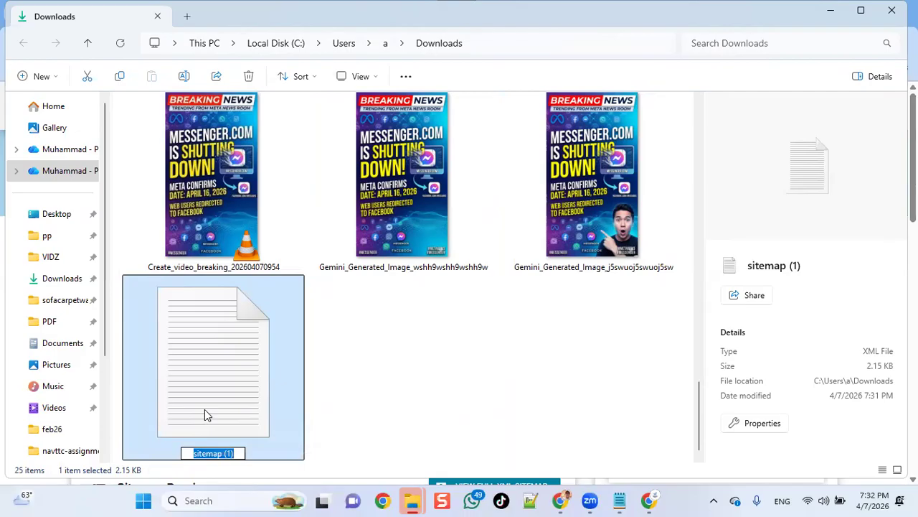
{"action": "key", "text": "End"}
{"action": "key", "text": "BackSpace"}
{"action": "key", "text": "BackSpace"}
{"action": "key", "text": "BackSpace"}
{"action": "key", "text": "BackSpace"}
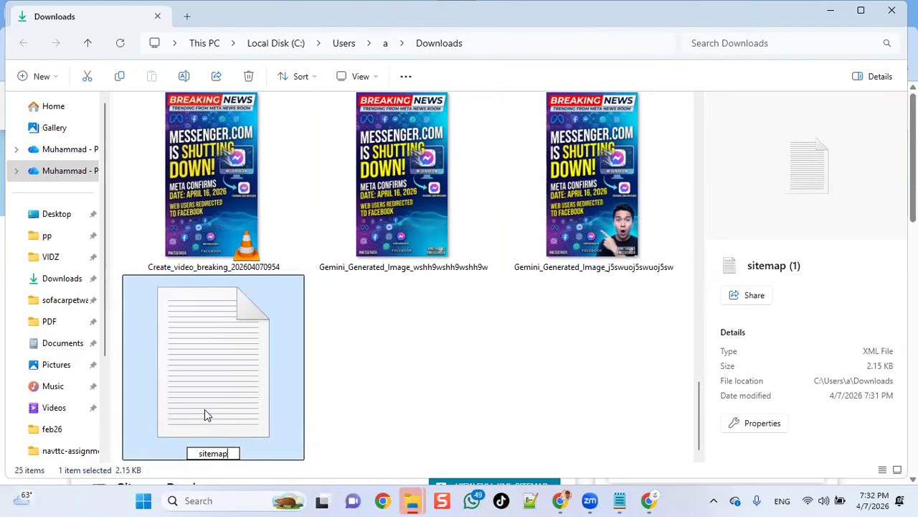
{"action": "key", "text": "Return"}
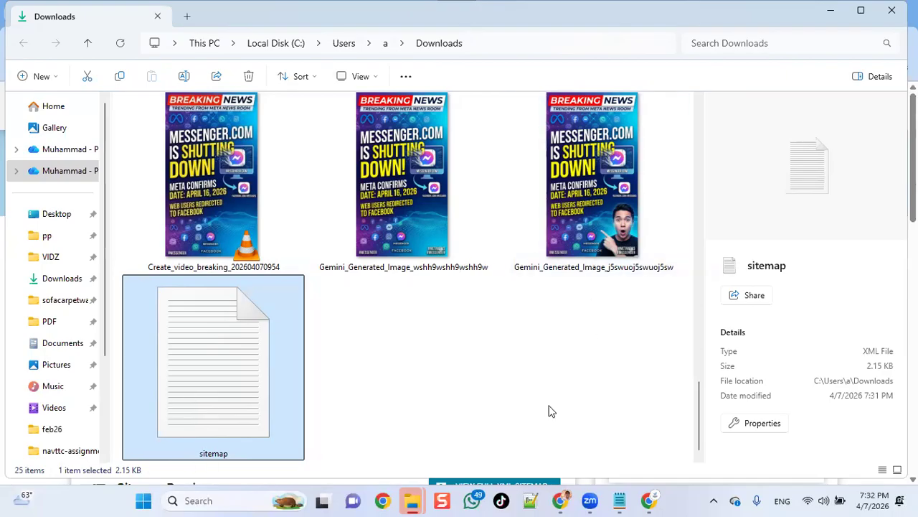
Switch to Chrome and open the File Manager's upload page for the financeblogging.ifzaalacademia.com folder
{"action": "left_click", "coordinate": [649, 500]}
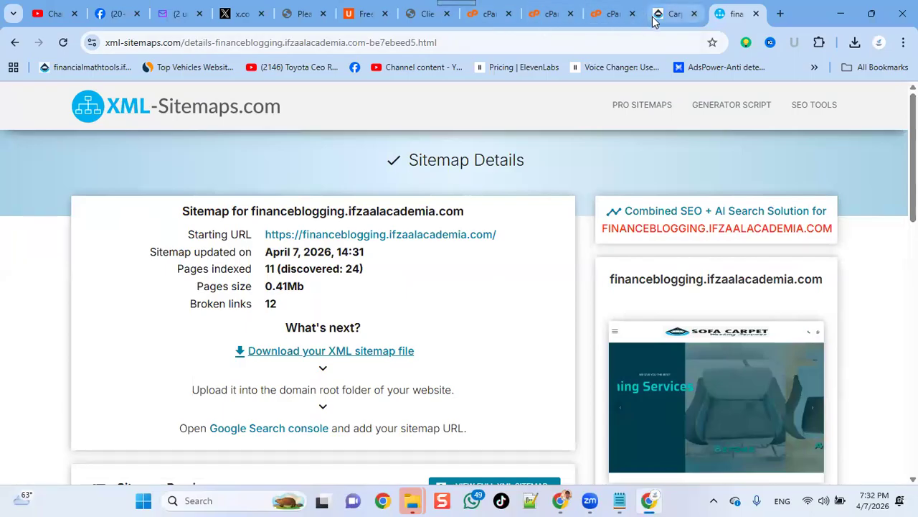
{"action": "left_click", "coordinate": [606, 10]}
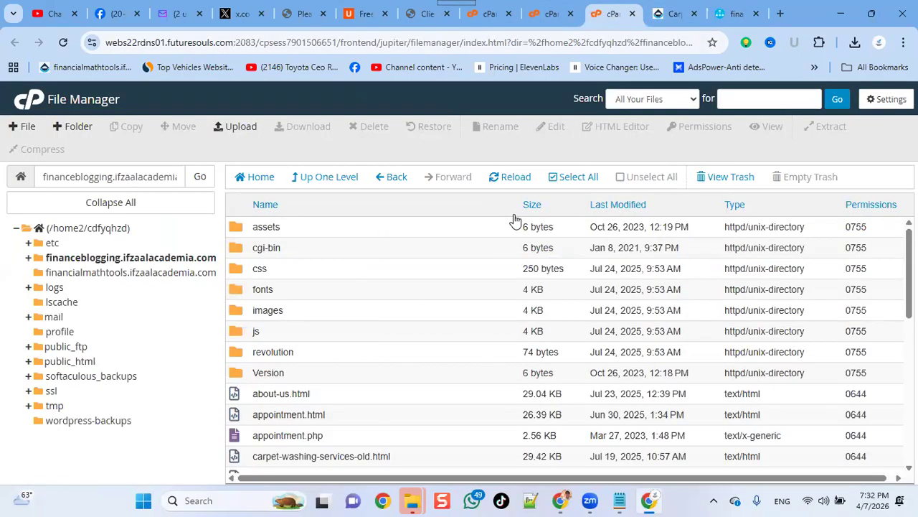
{"action": "left_click", "coordinate": [238, 126]}
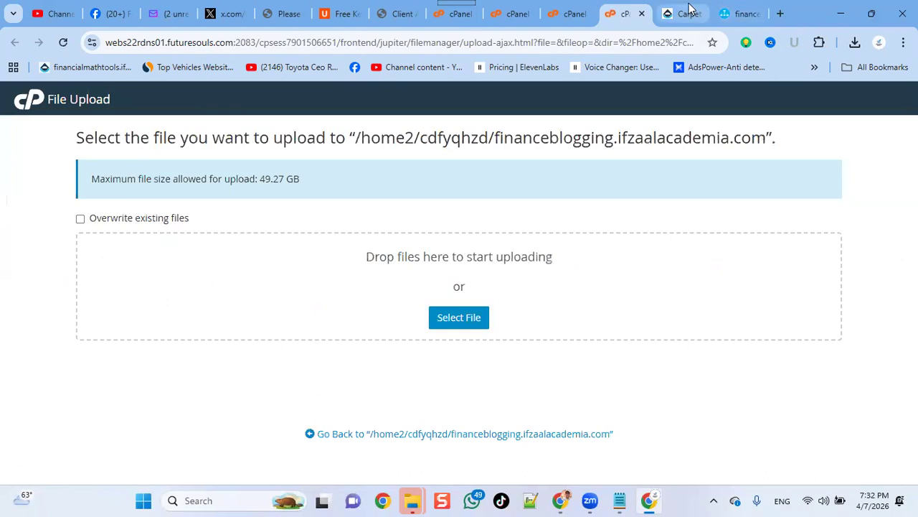
{"action": "left_click", "coordinate": [683, 13]}
{"action": "left_click", "coordinate": [558, 43]}
{"action": "type", "text": "/site"}
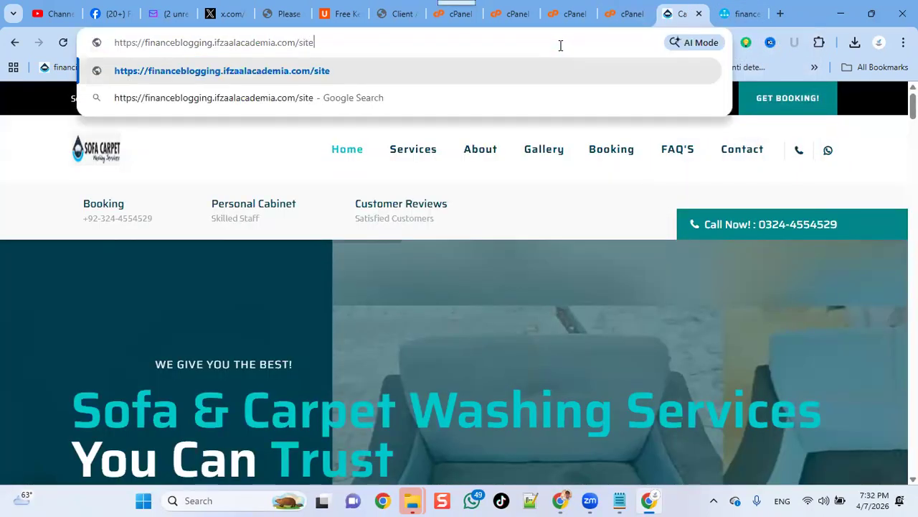
{"action": "type", "text": "map.xm"}
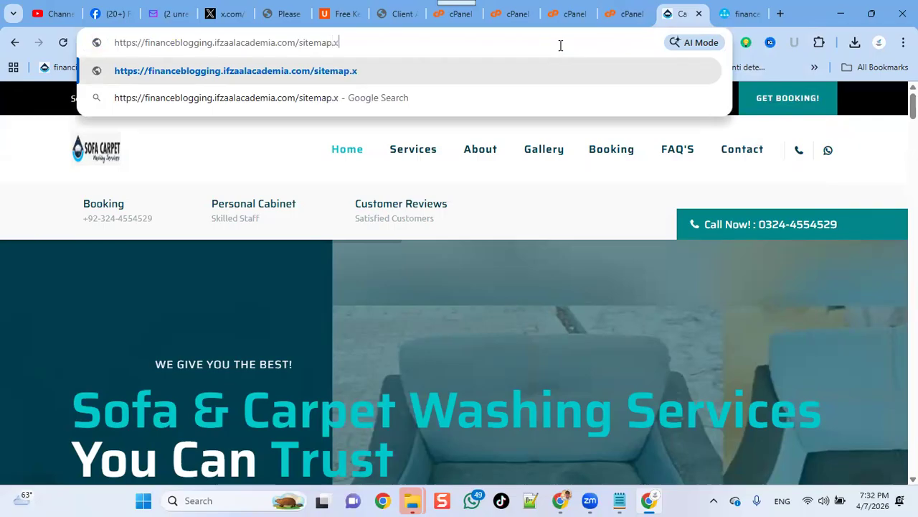
{"action": "type", "text": "l"}
{"action": "key", "text": "Return"}
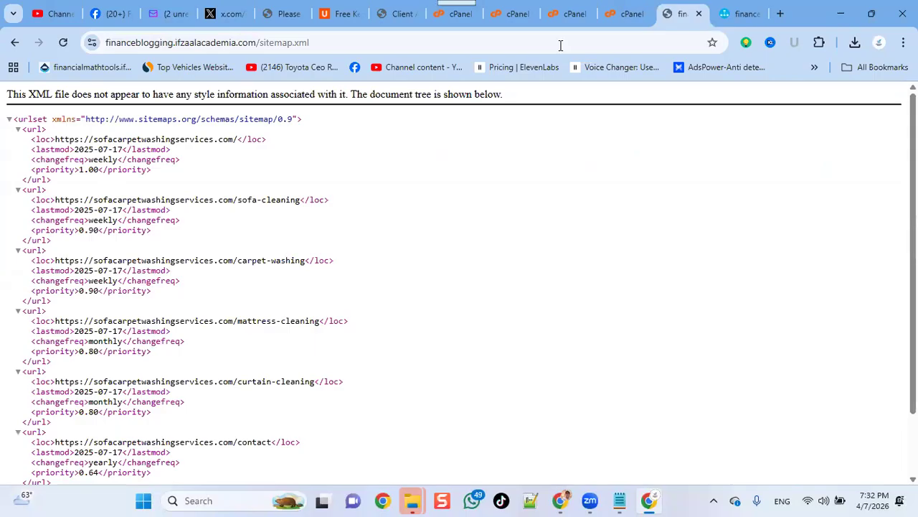
Return to the file list of financeblogging.ifzaalacademia.com in File Manager and download robots.txt
{"action": "left_click", "coordinate": [610, 15]}
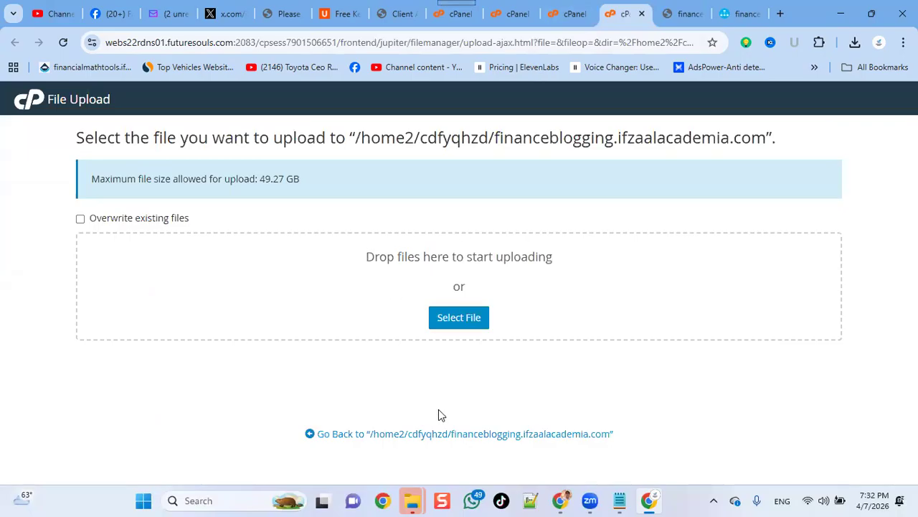
{"action": "left_click", "coordinate": [437, 433]}
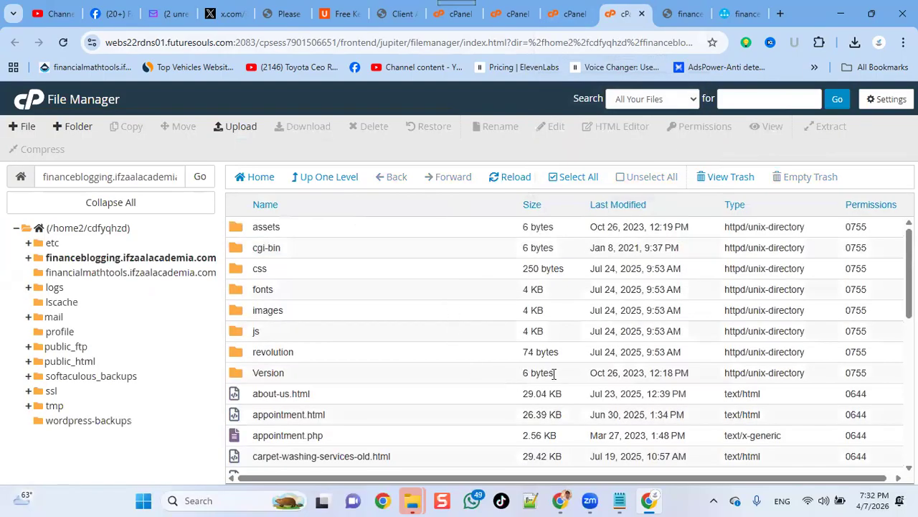
{"action": "scroll", "coordinate": [567, 344], "scroll_direction": "down", "scroll_amount": 3}
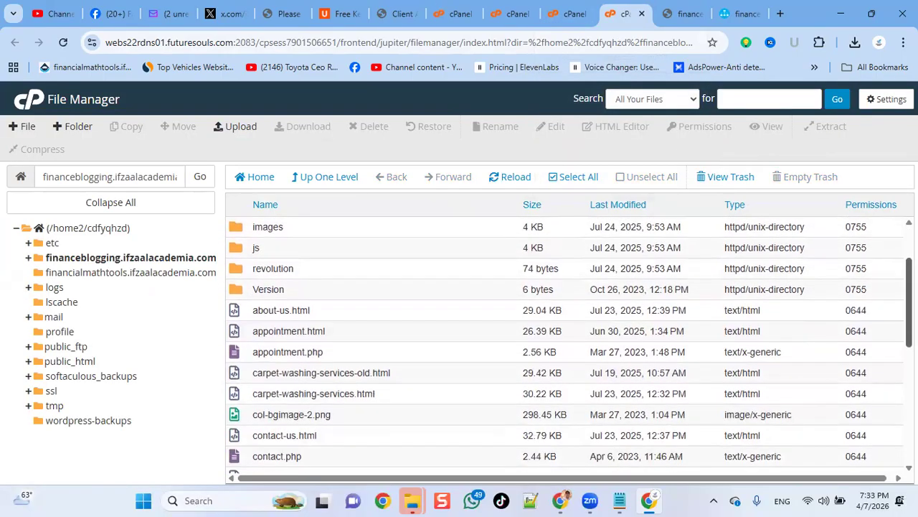
{"action": "scroll", "coordinate": [878, 380], "scroll_direction": "down", "scroll_amount": 4}
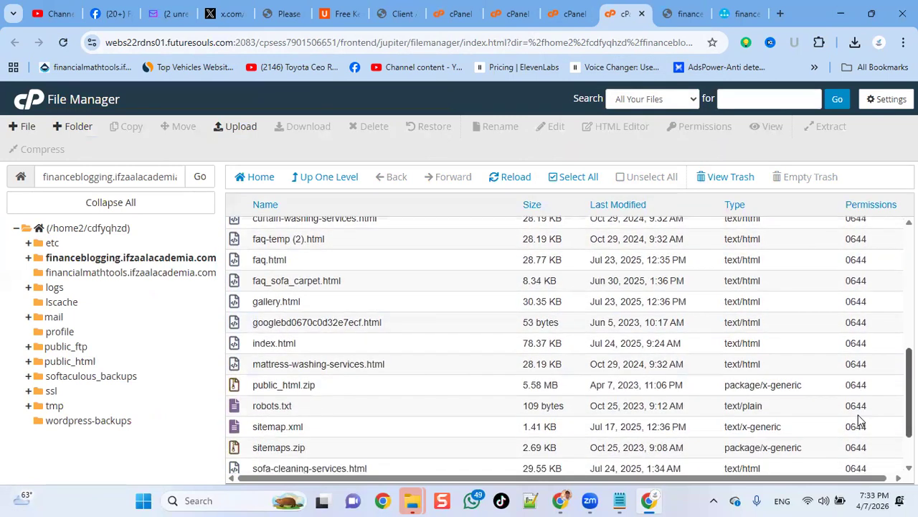
{"action": "scroll", "coordinate": [860, 420], "scroll_direction": "down", "scroll_amount": 1}
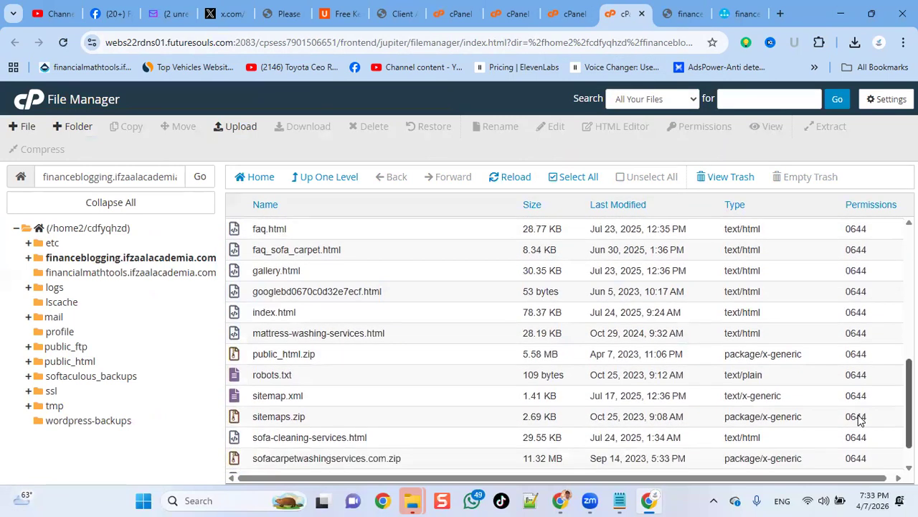
{"action": "left_click", "coordinate": [241, 378]}
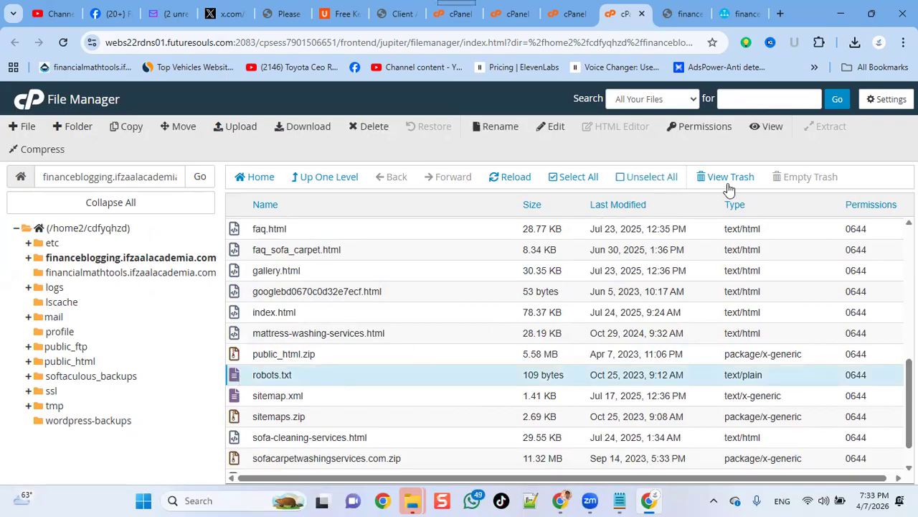
{"action": "left_click", "coordinate": [290, 134]}
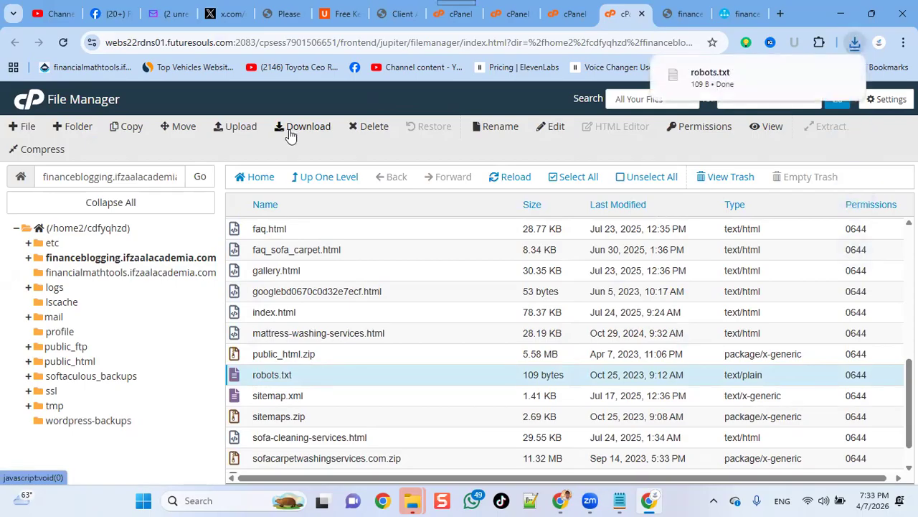
Move robots.txt and sitemap.xml in the subdomain folder to the trash, and reload the live sitemap.xml page to check the removal
{"action": "left_click", "coordinate": [270, 392]}
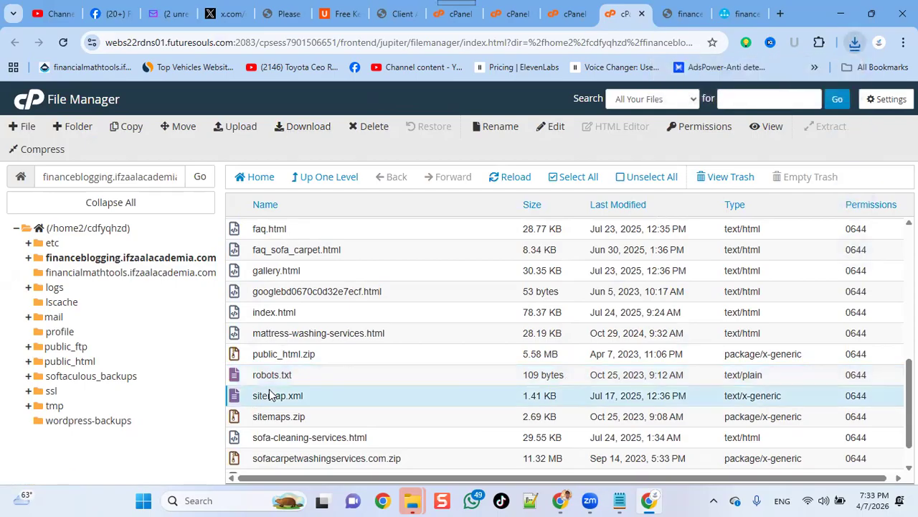
{"action": "left_click_drag", "start_coordinate": [271, 387], "coordinate": [273, 374]}
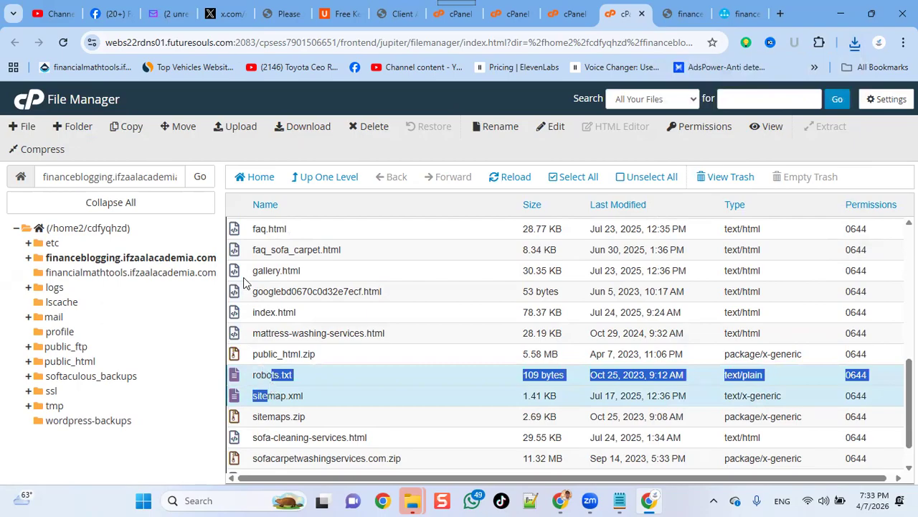
{"action": "left_click", "coordinate": [372, 132]}
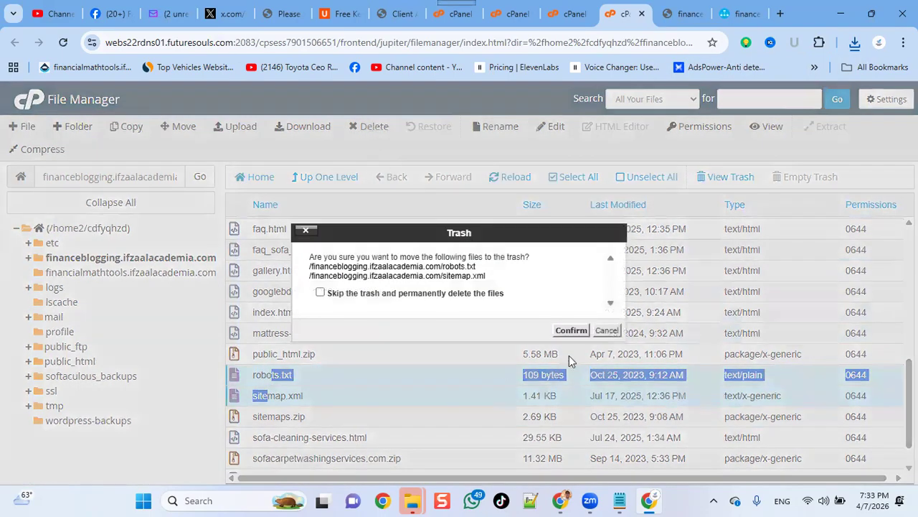
{"action": "left_click", "coordinate": [571, 331]}
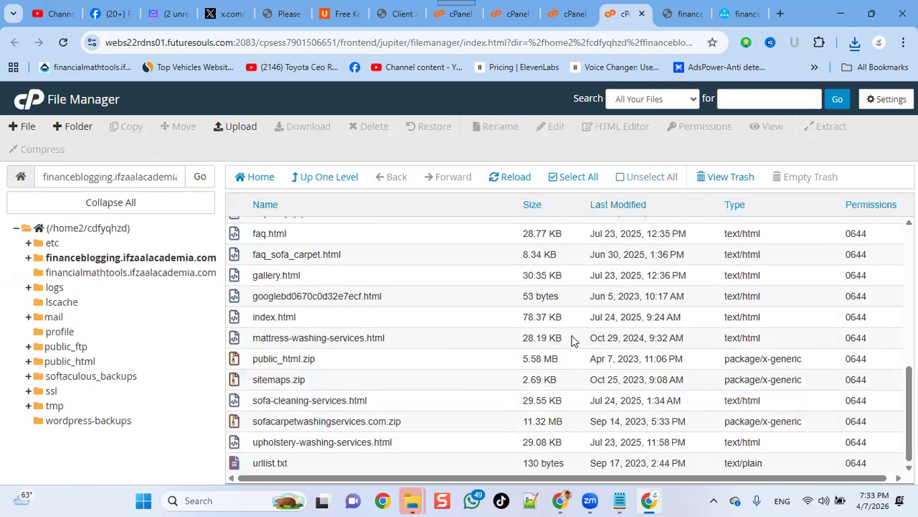
{"action": "left_click", "coordinate": [674, 14]}
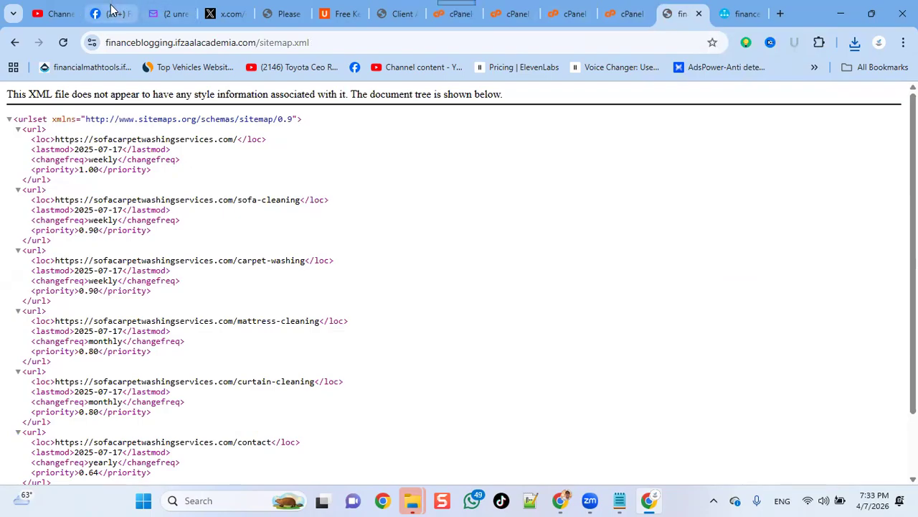
{"action": "left_click", "coordinate": [63, 42]}
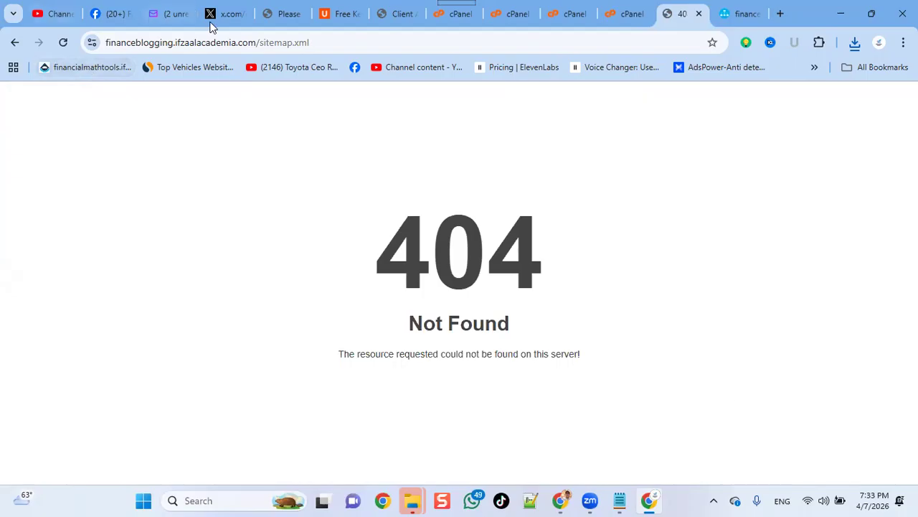
Upload sitemap.xml from Downloads to the financeblogging.ifzaalacademia.com folder and reload the live sitemap.xml page to check it
{"action": "left_click", "coordinate": [609, 15]}
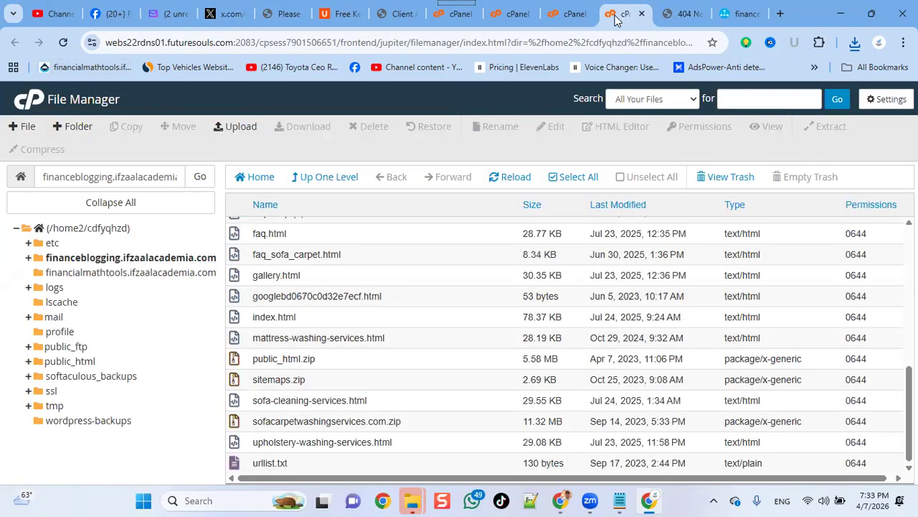
{"action": "left_click", "coordinate": [227, 130]}
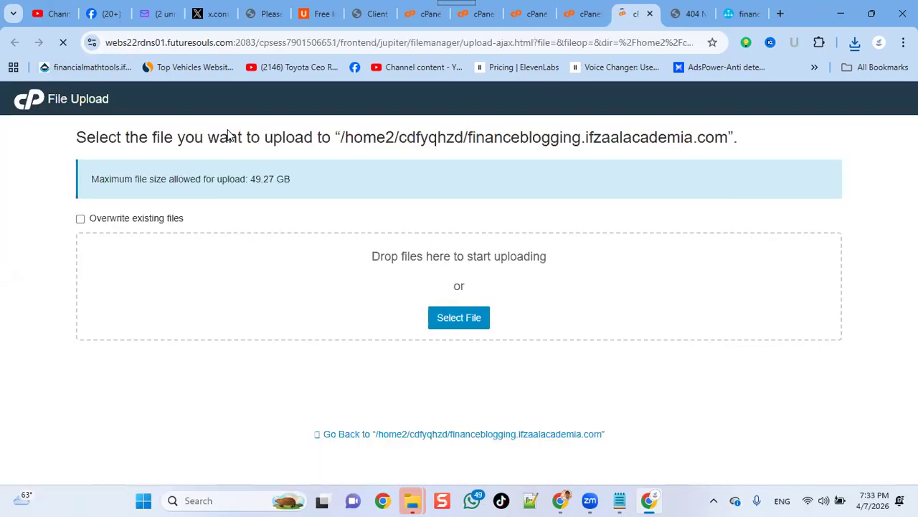
{"action": "left_click", "coordinate": [483, 318]}
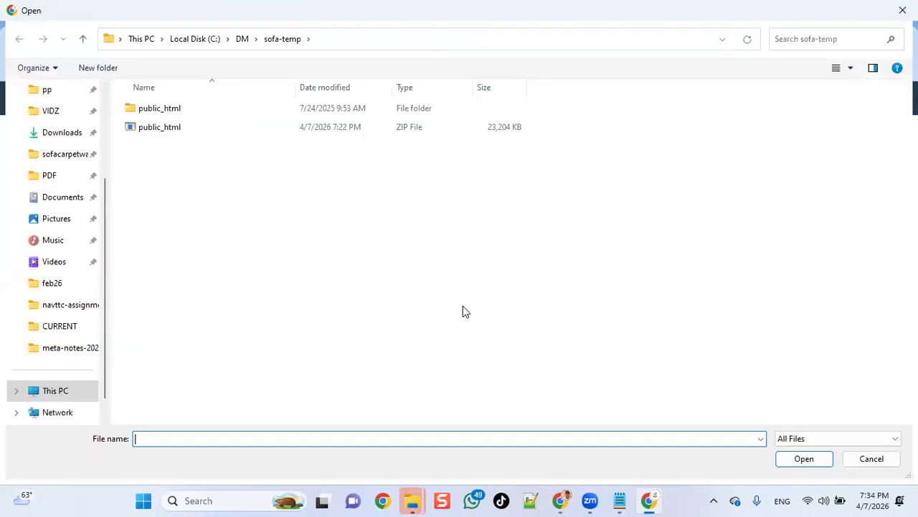
{"action": "left_click", "coordinate": [54, 134]}
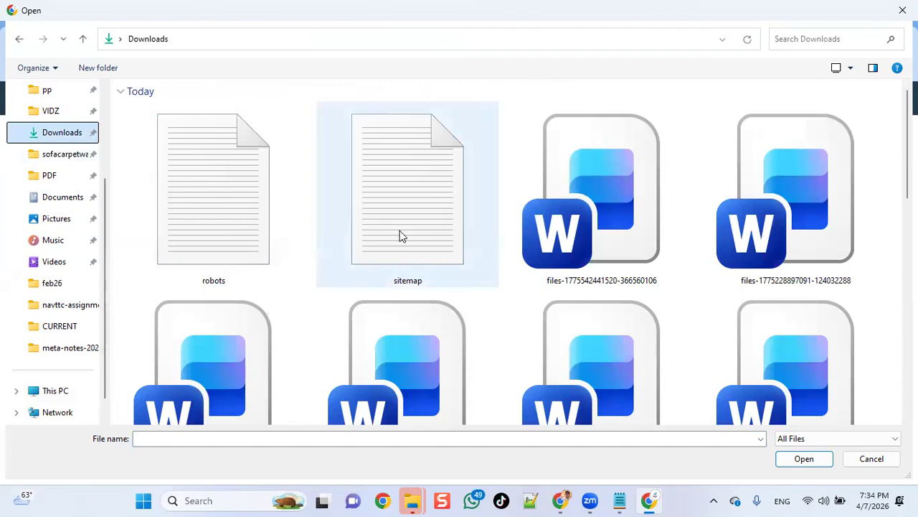
{"action": "double_click", "coordinate": [399, 236]}
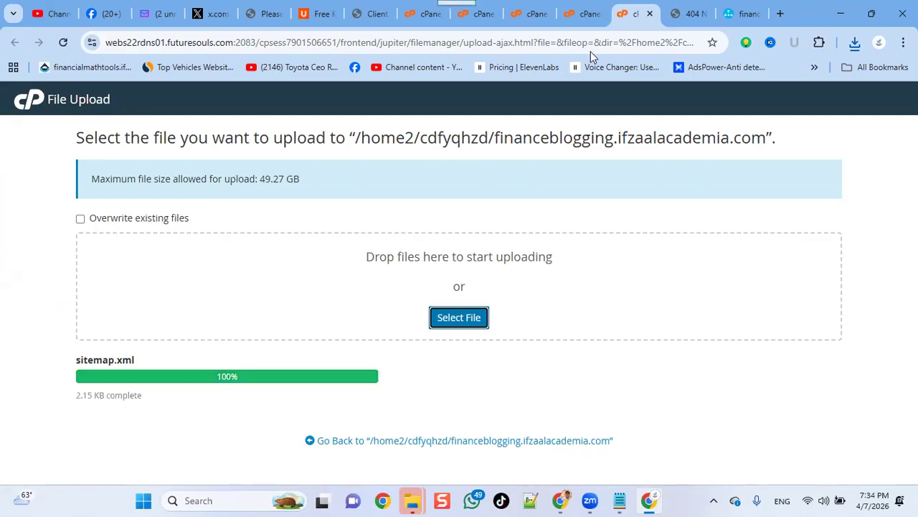
{"action": "left_click", "coordinate": [683, 7]}
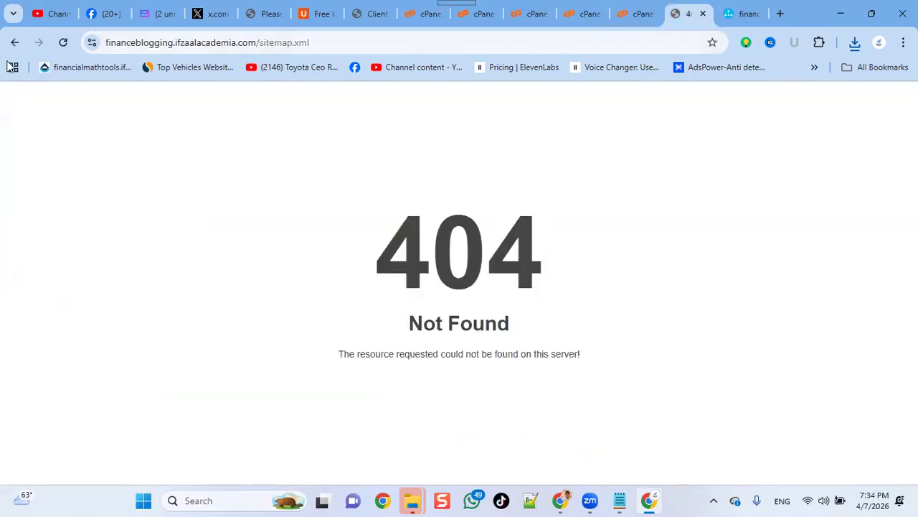
{"action": "left_click", "coordinate": [63, 44]}
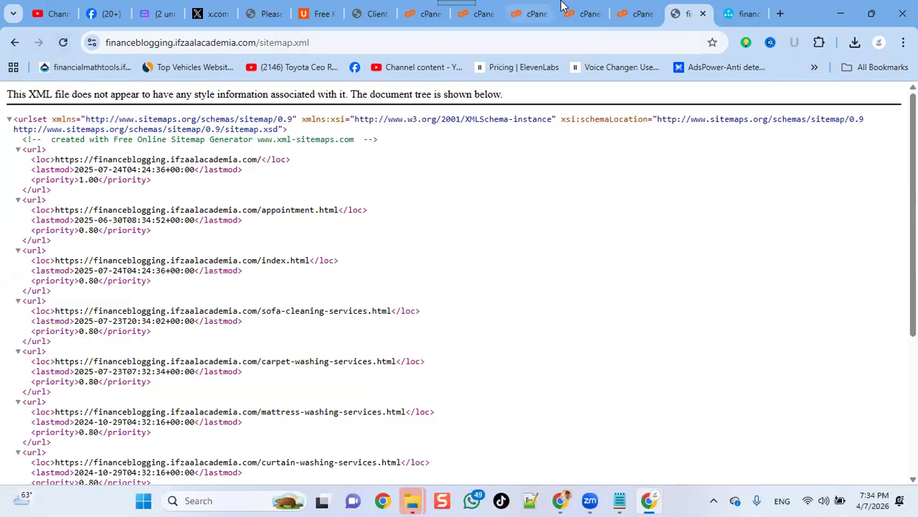
Upload the robots.txt file from Downloads to the same subdomain folder
{"action": "left_click", "coordinate": [624, 13]}
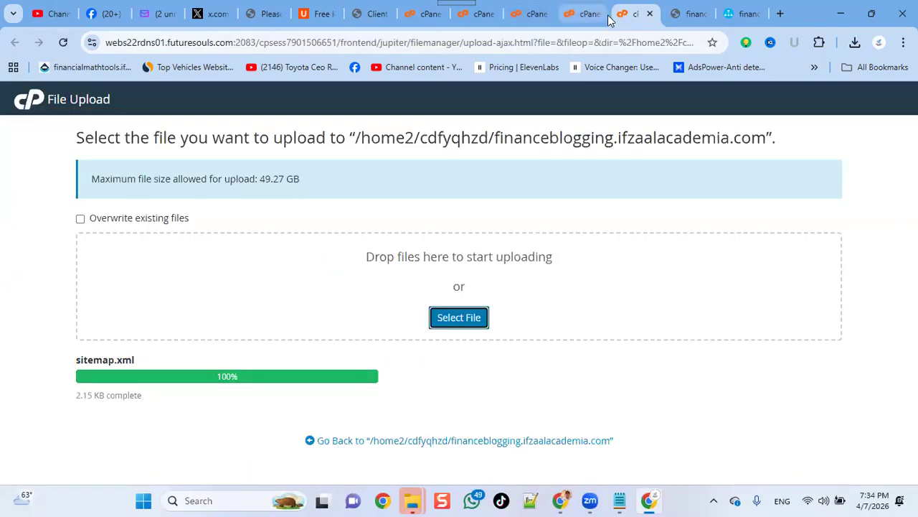
{"action": "left_click", "coordinate": [471, 324]}
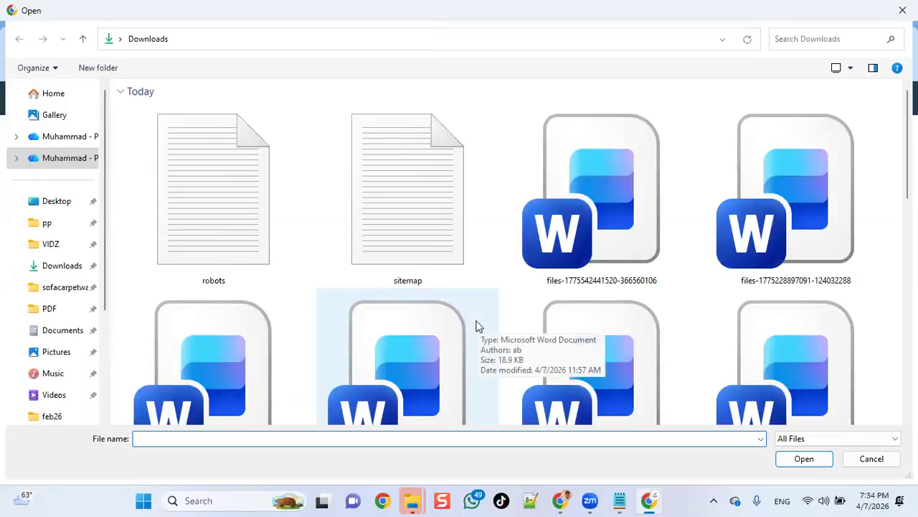
{"action": "double_click", "coordinate": [207, 201]}
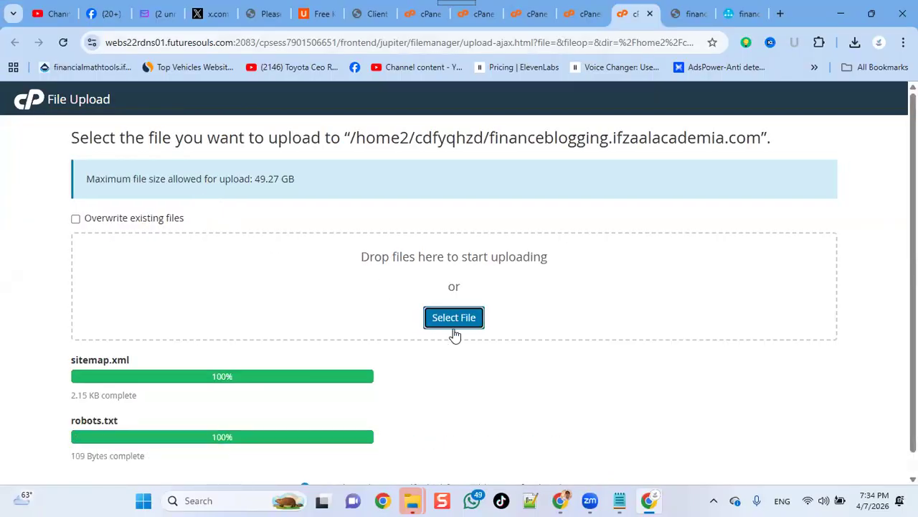
{"action": "left_click", "coordinate": [684, 21]}
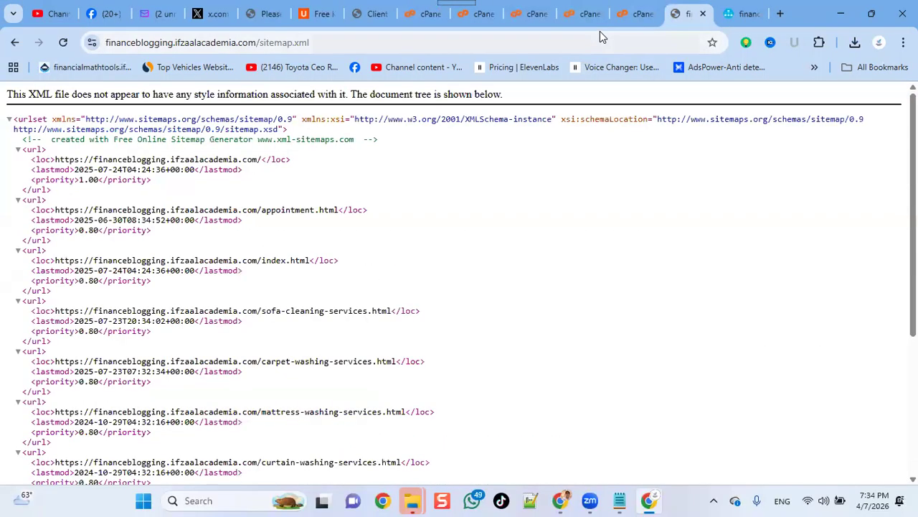
{"action": "left_click", "coordinate": [601, 50]}
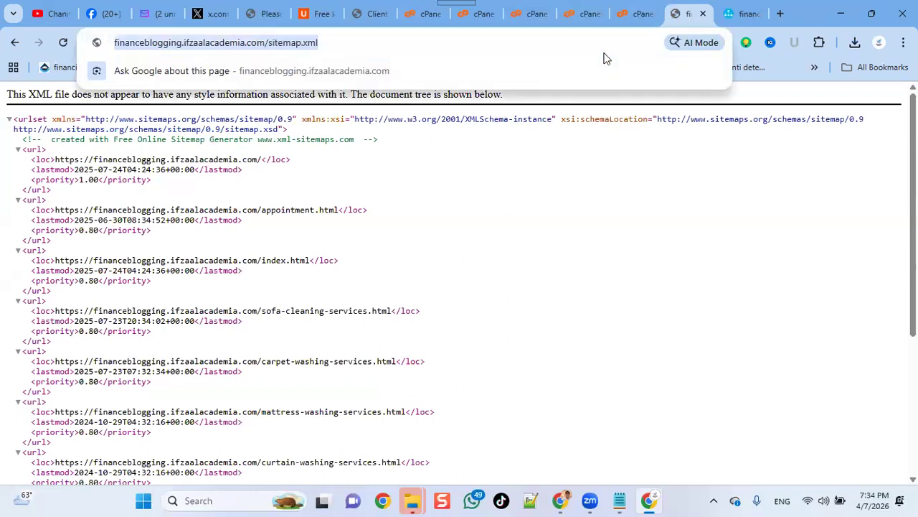
{"action": "key", "text": "End"}
{"action": "key", "text": "BackSpace"}
{"action": "key", "text": "BackSpace"}
{"action": "key", "text": "BackSpace"}
{"action": "key", "text": "BackSpace"}
{"action": "key", "text": "BackSpace"}
{"action": "key", "text": "BackSpace"}
{"action": "key", "text": "BackSpace"}
{"action": "key", "text": "BackSpace"}
{"action": "key", "text": "BackSpace"}
{"action": "key", "text": "BackSpace"}
{"action": "key", "text": "BackSpace"}
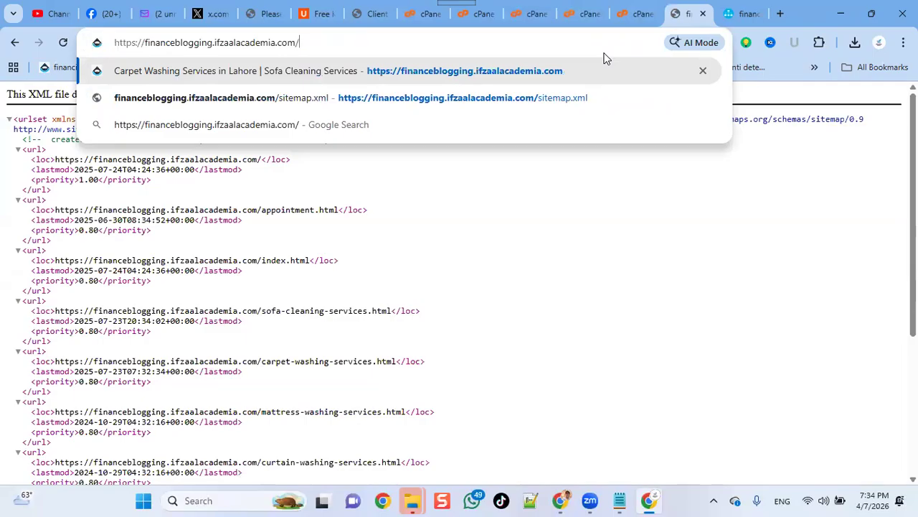
{"action": "type", "text": "robots.txt"}
{"action": "key", "text": "Return"}
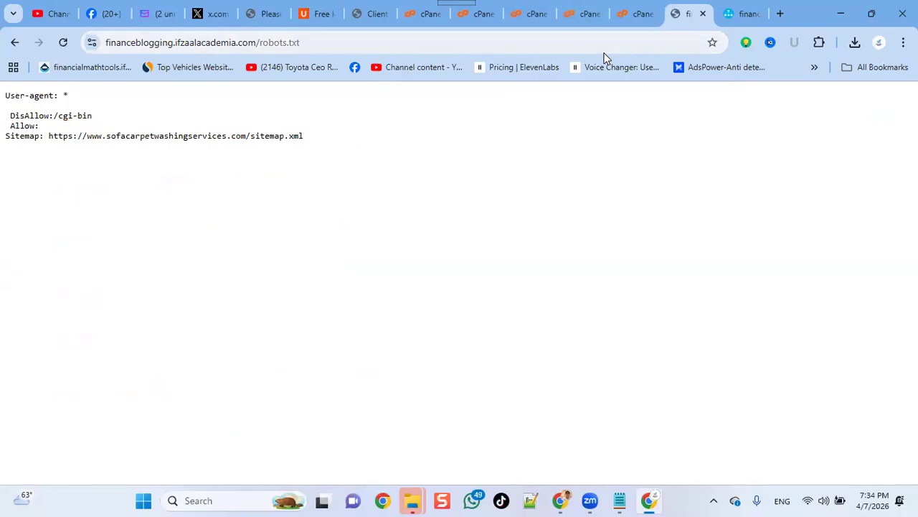
{"action": "left_click", "coordinate": [633, 15]}
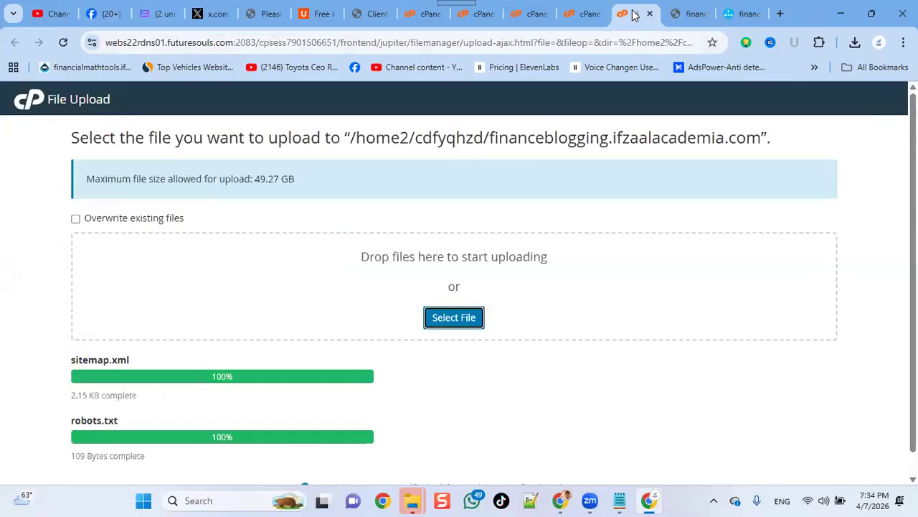